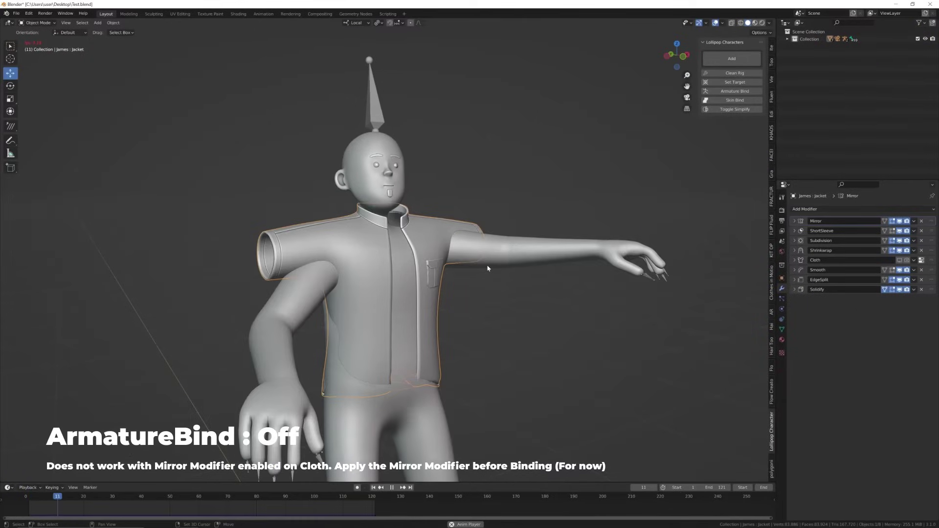
Stop the playback, apply Armature Bind to the jacket, and toggle Simplify for the Mollie character scene.
key("Escape")
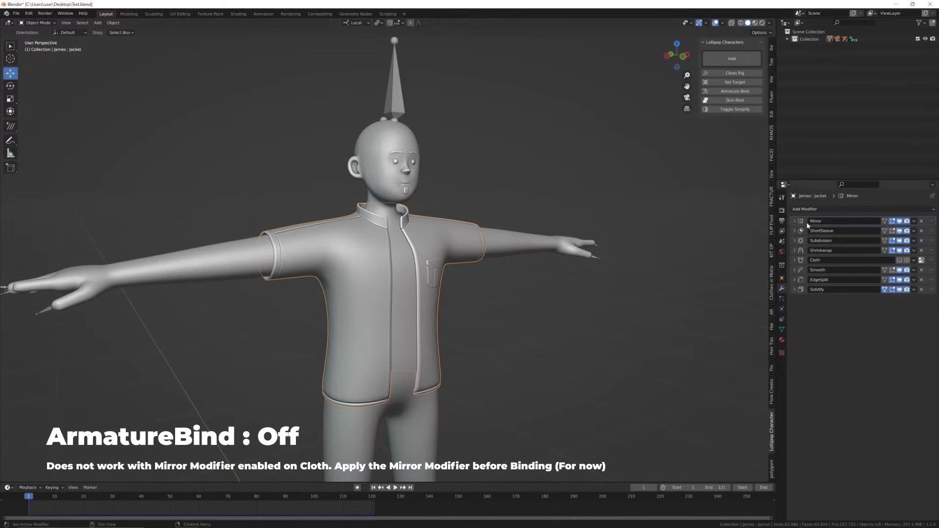
left_click(723, 91)
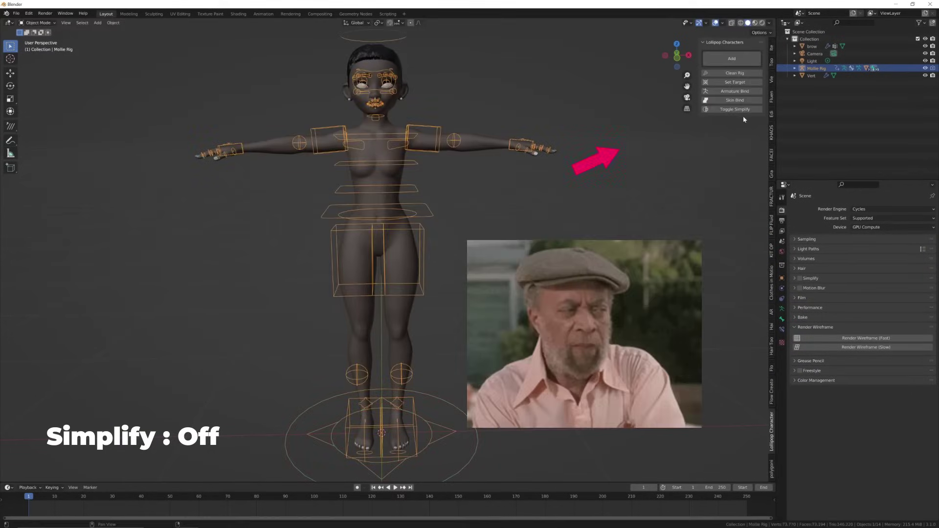
left_click(738, 109)
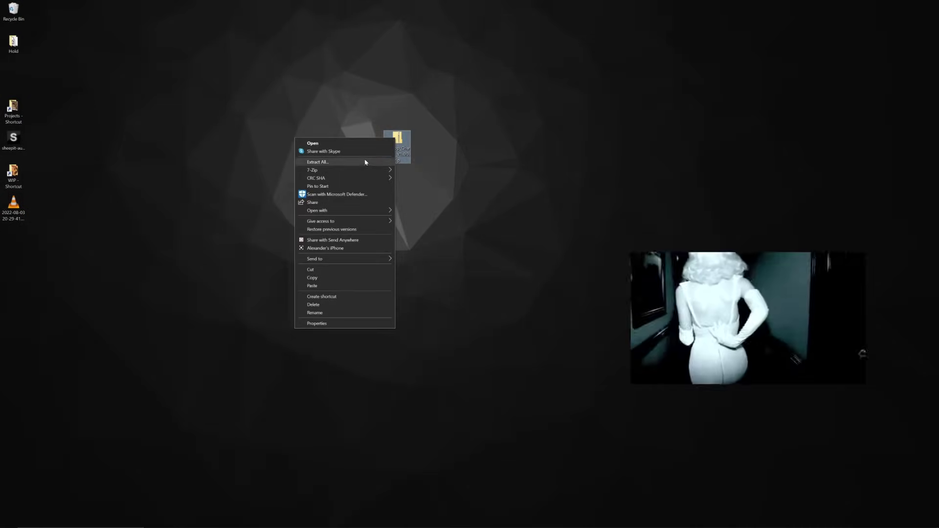
Extract all files from the Lollipop Characters zip archive on the desktop.
left_click(364, 161)
left_click(531, 344)
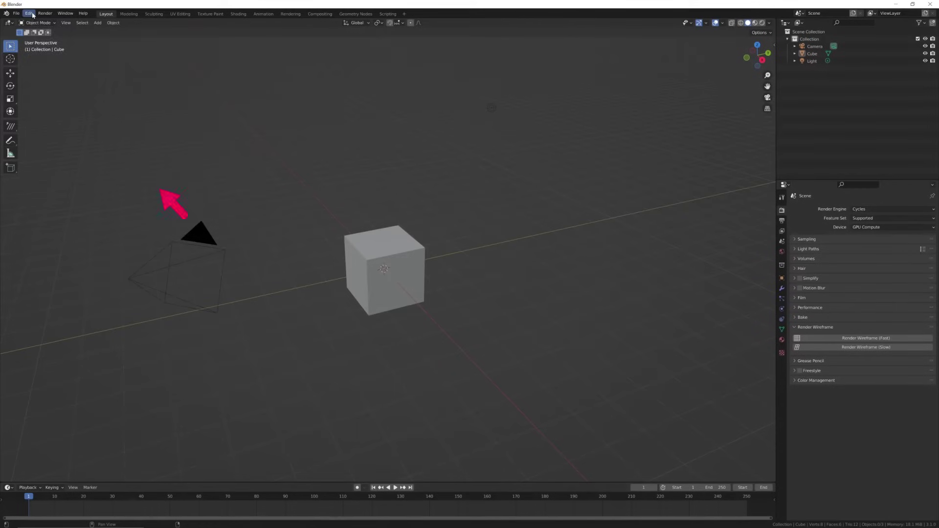
Install the Lollipop_Characters.py add-on from the Addon folder of the extracted package and have it enabled.
left_click(29, 13)
left_click(43, 117)
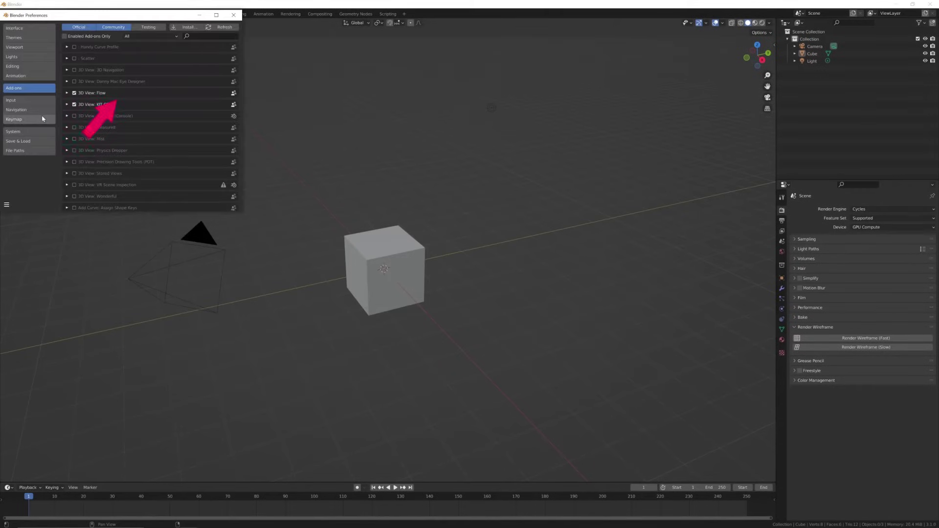
left_click(180, 28)
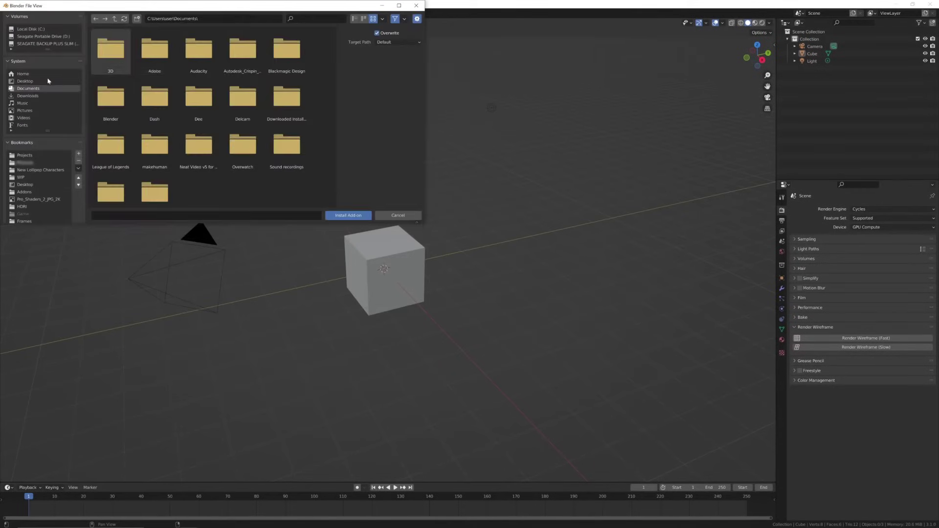
left_click(27, 81)
double_click(155, 57)
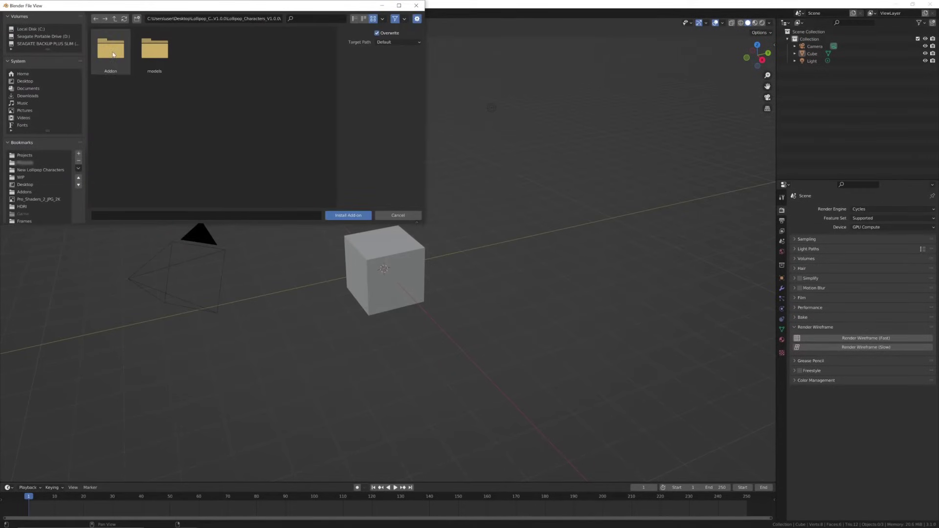
double_click(116, 46)
left_click(129, 68)
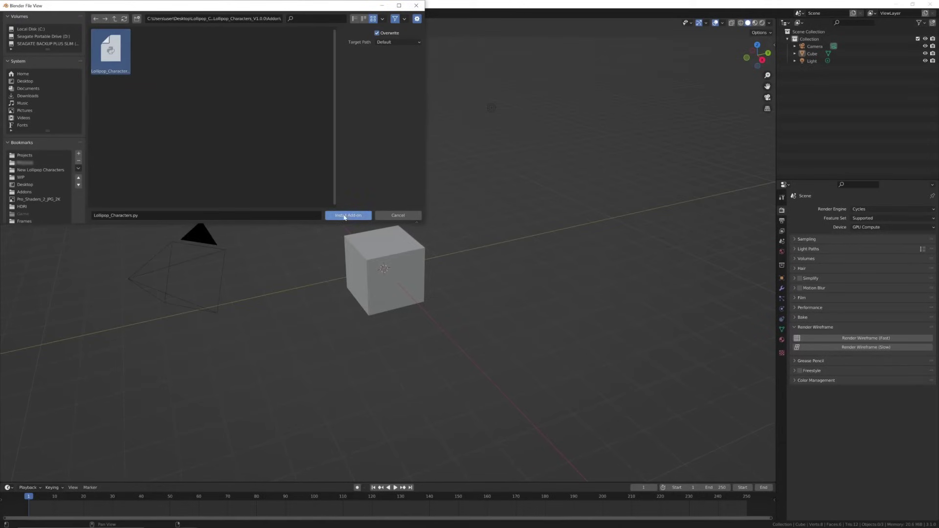
left_click(345, 216)
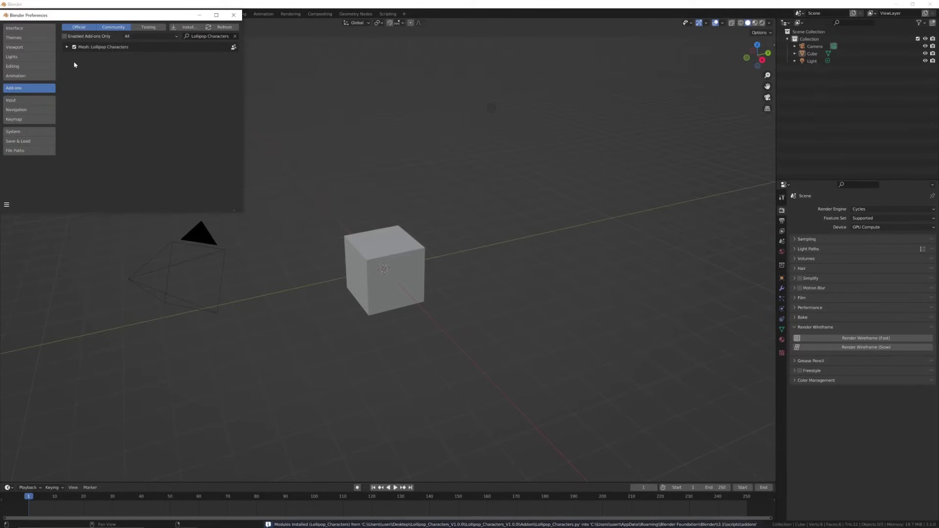
Set the add-on's Lollipop_Folder preference to the extracted Lollipop_Characters_V1.0.0 folder and close the preferences.
left_click(67, 47)
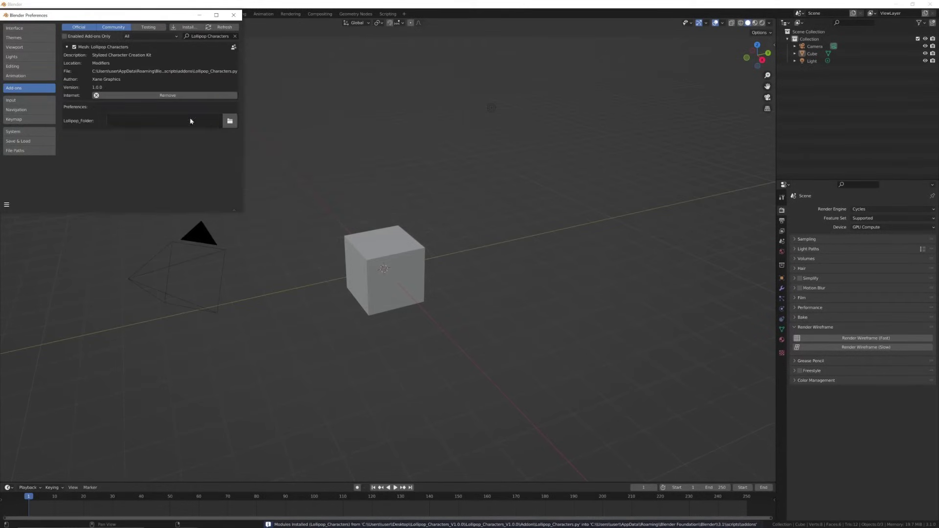
left_click(230, 121)
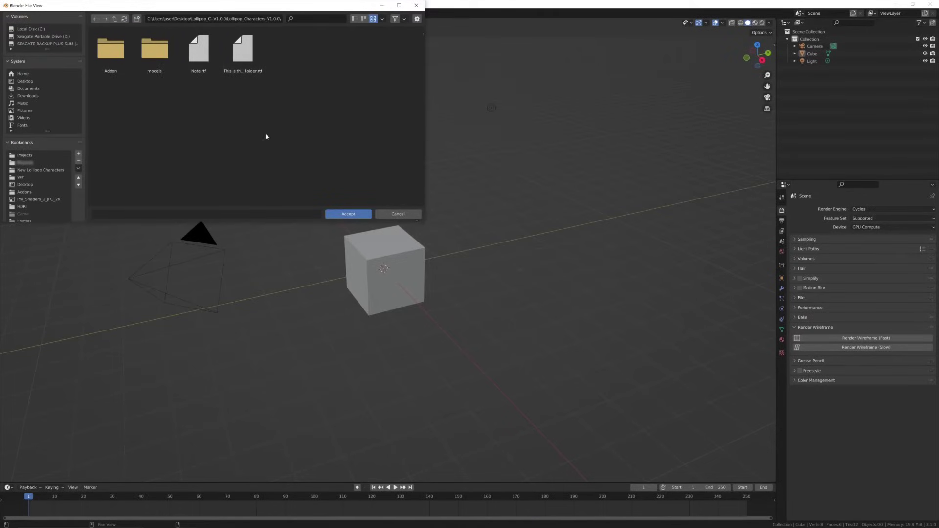
left_click(348, 213)
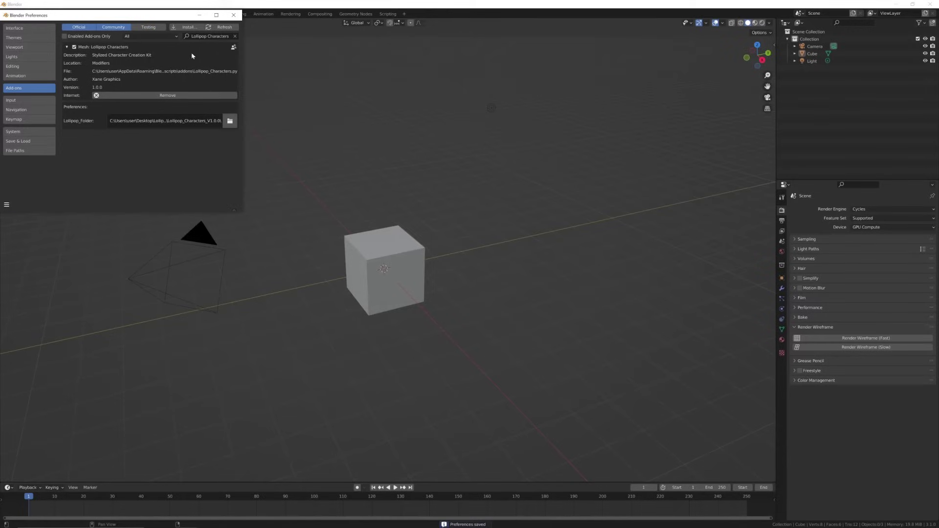
left_click(233, 15)
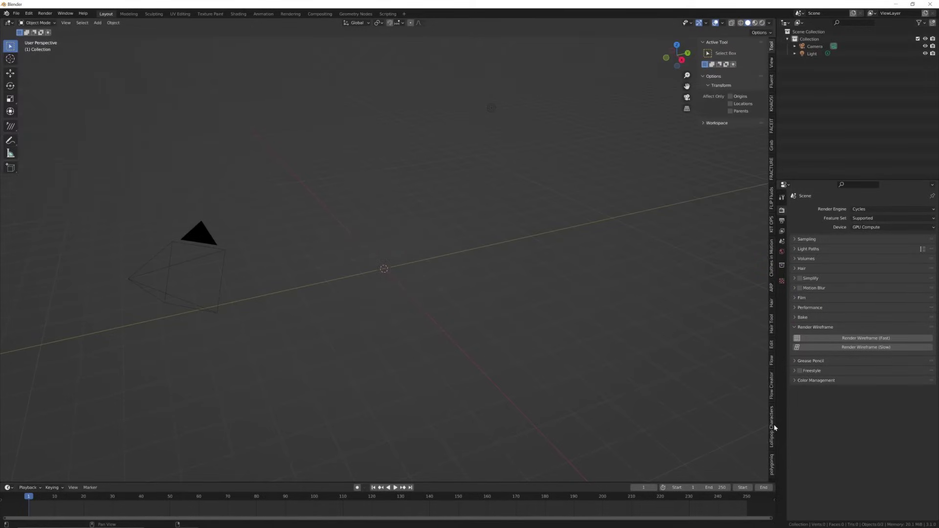
Add the Mike character from the Lollipop Characters library to the empty scene.
left_click(772, 427)
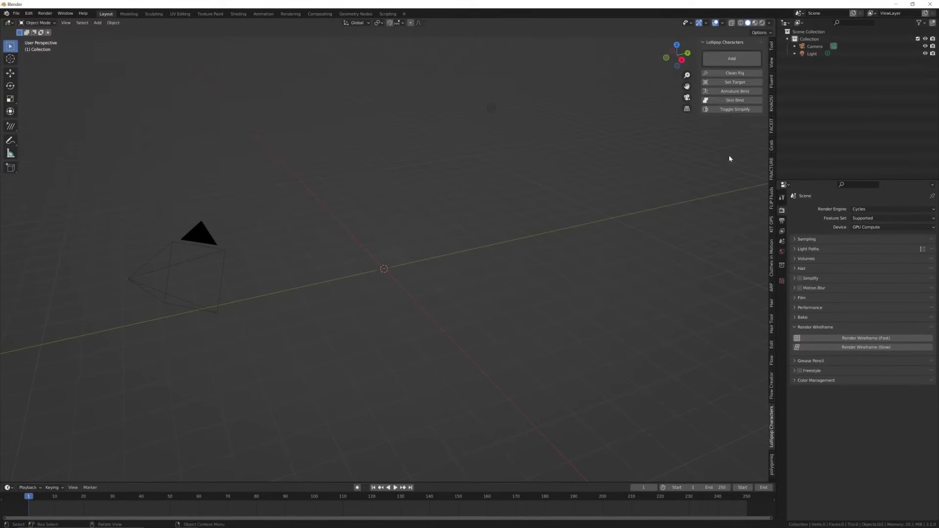
left_click(720, 61)
left_click(710, 107)
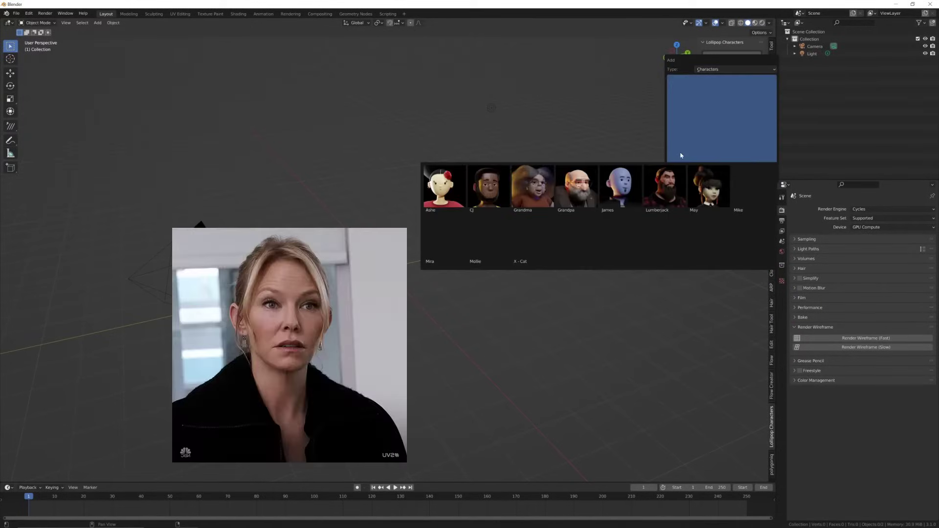
left_click(630, 189)
left_click(679, 156)
left_click(746, 186)
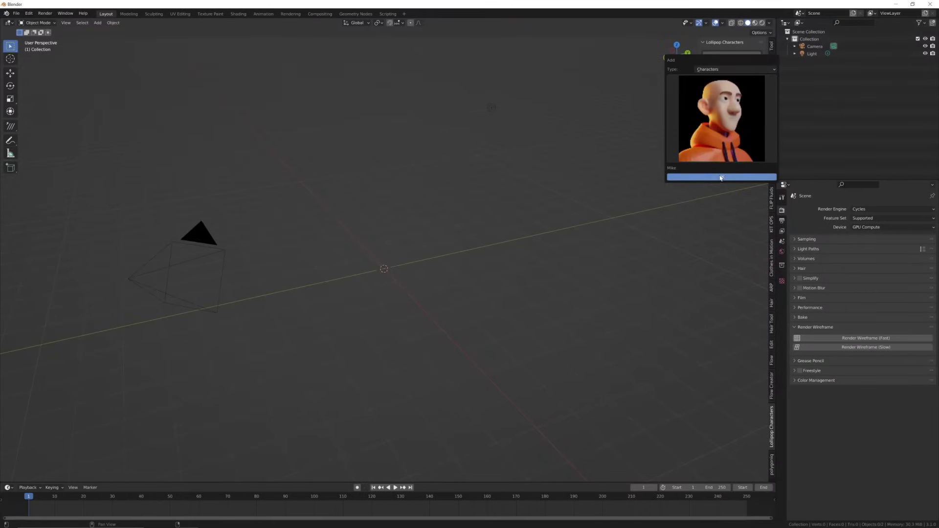
left_click(721, 177)
Run Clean Rig on the added Mike character.
middle_click_drag(440, 254, 409, 265)
scroll(468, 251, "up", 5)
middle_click_drag(469, 251, 412, 245)
left_click(723, 75)
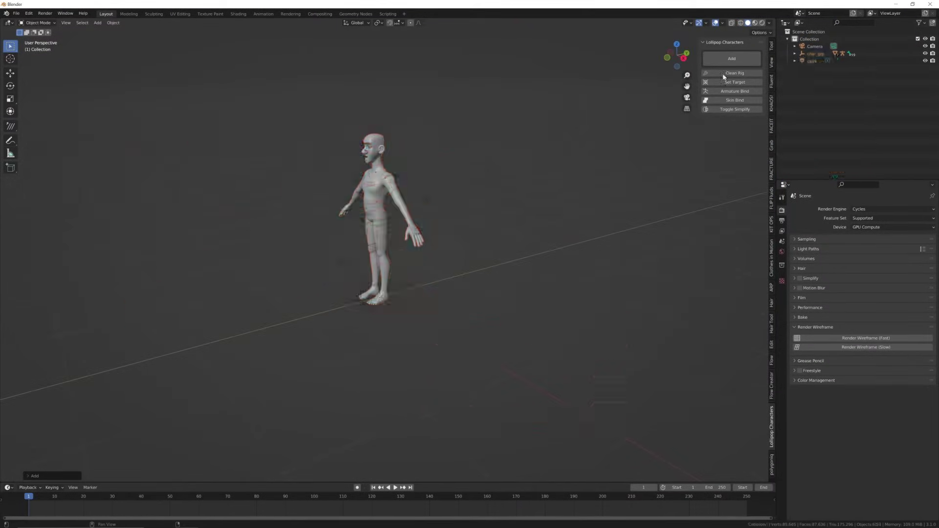
middle_click_drag(572, 134, 489, 147)
scroll(386, 201, "up", 6)
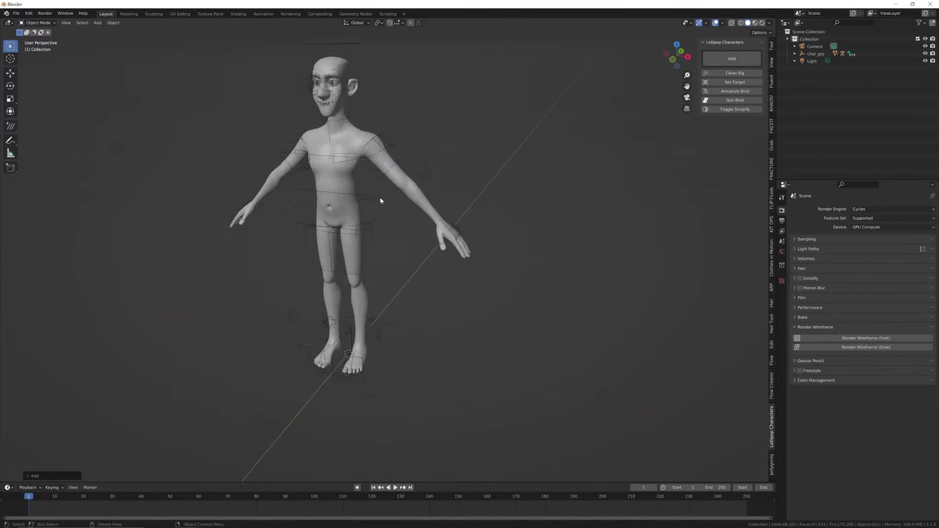
Try moving Mike's root master and lower spine controls in Pose Mode, then return to Object Mode.
left_click(408, 224)
key("ctrl+Tab")
key("g")
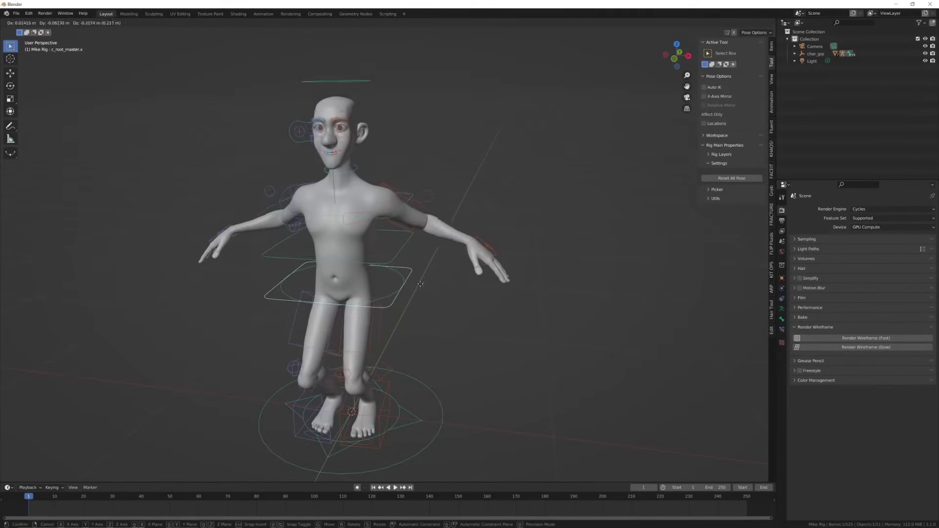
right_click(408, 225)
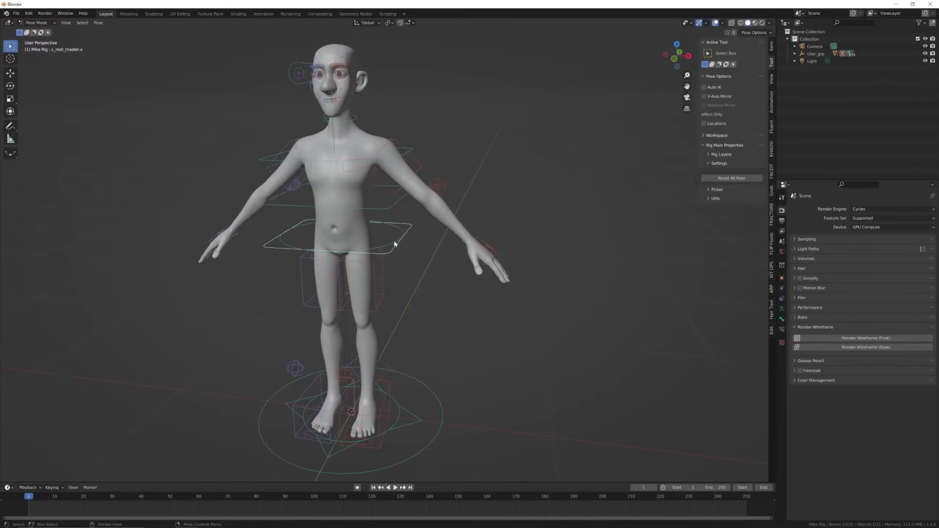
key("g")
right_click(411, 229)
key("g")
right_click(474, 207)
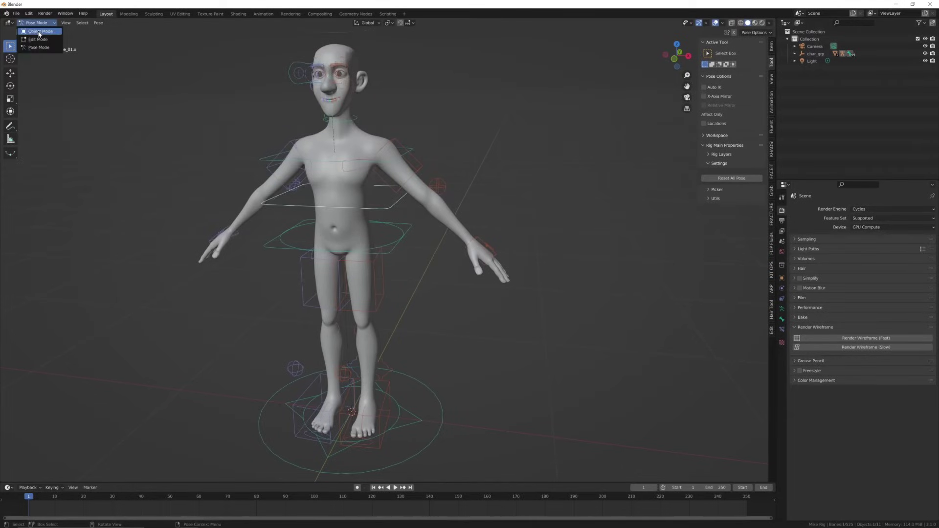
left_click(39, 32)
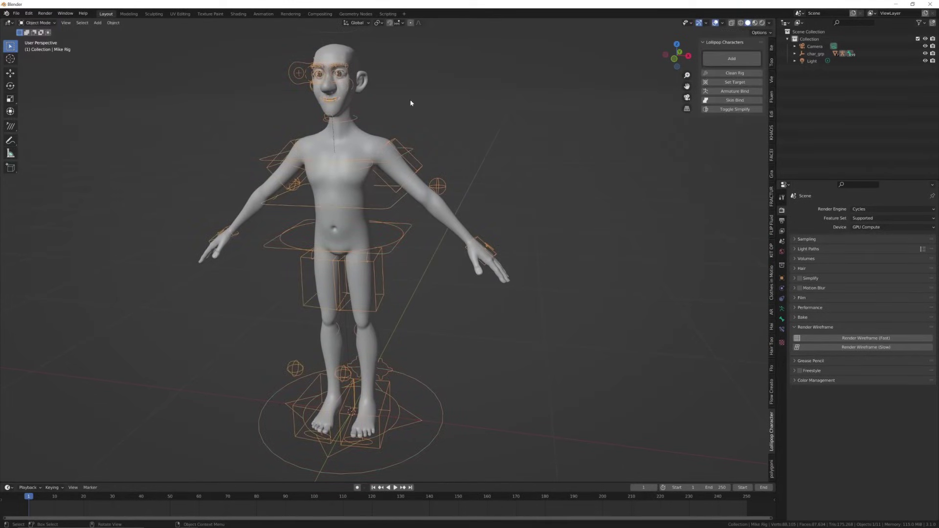
Enable Simplify for the scene and rotate Mike's root master control in Pose Mode.
left_click(717, 109)
key("ctrl+Tab")
key("r")
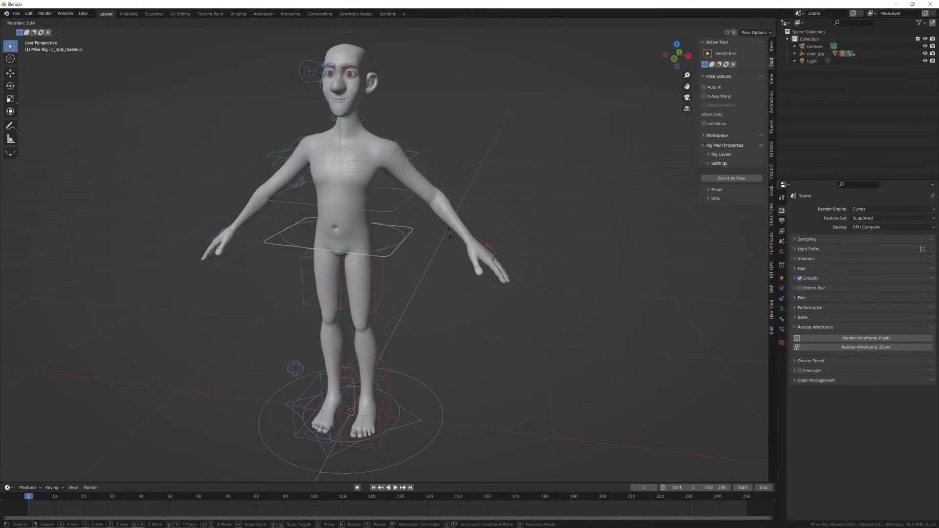
left_click(437, 262)
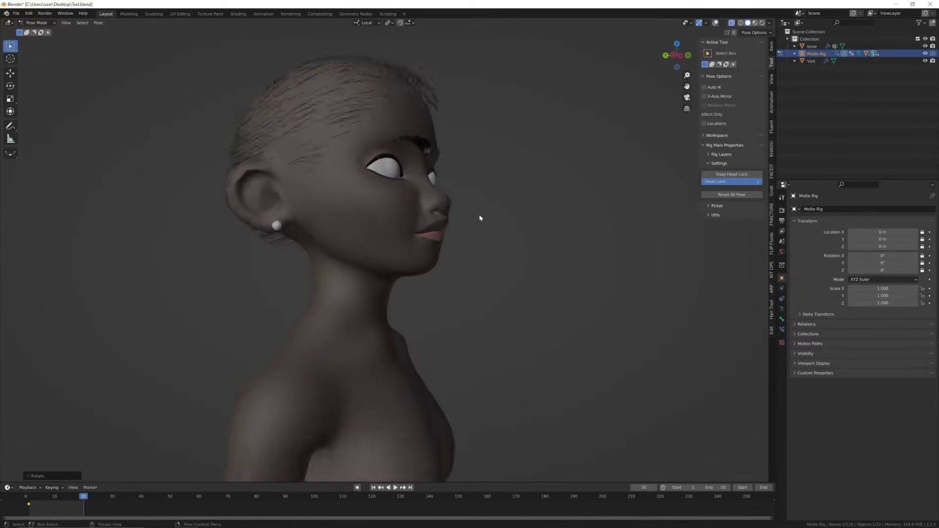
Rotate Mollie's head control so that her face tilts downward.
key("r")
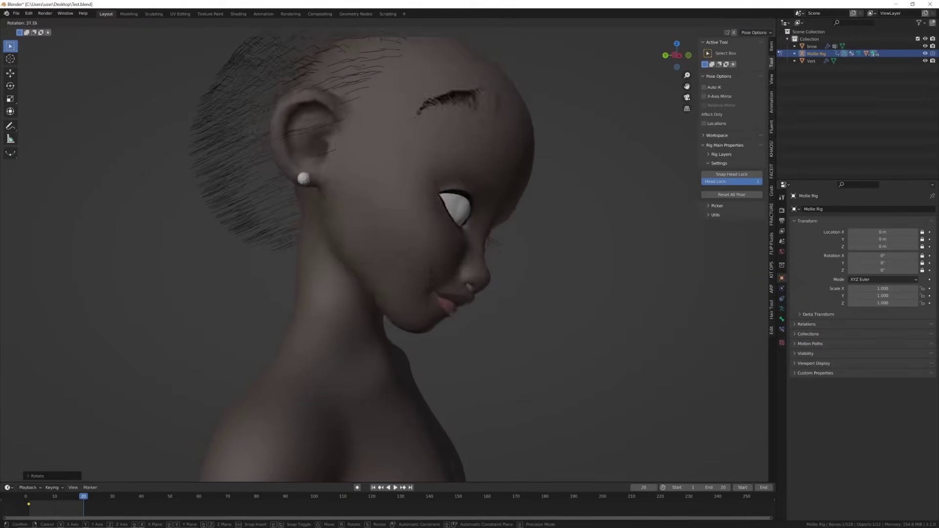
left_click(420, 186)
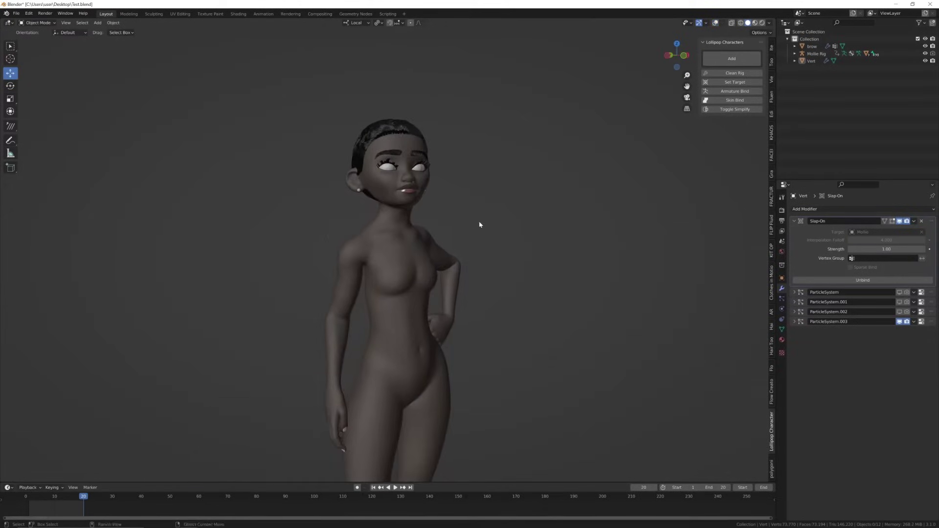
scroll(469, 220, "down", 4)
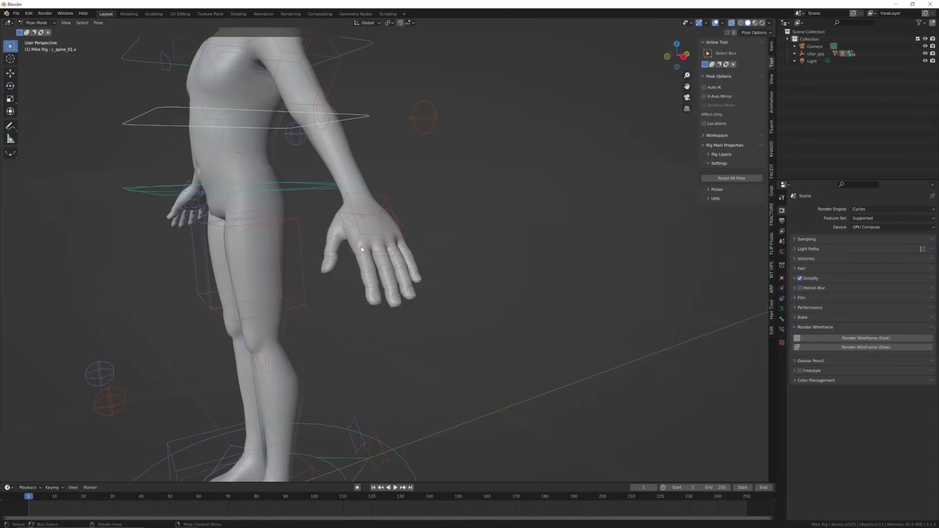
Try curling Mike's index finger alone and all four fingers together by scaling their base controls.
scroll(445, 289, "up", 4)
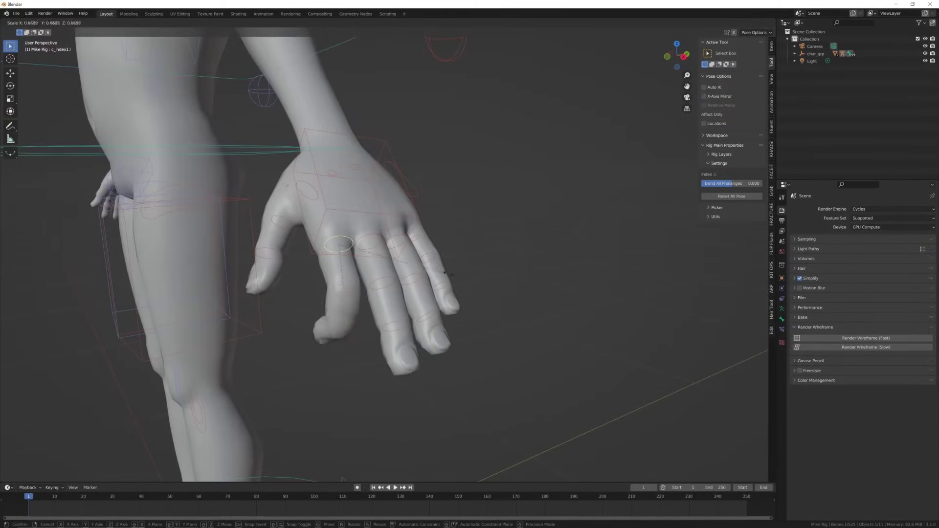
right_click(492, 287)
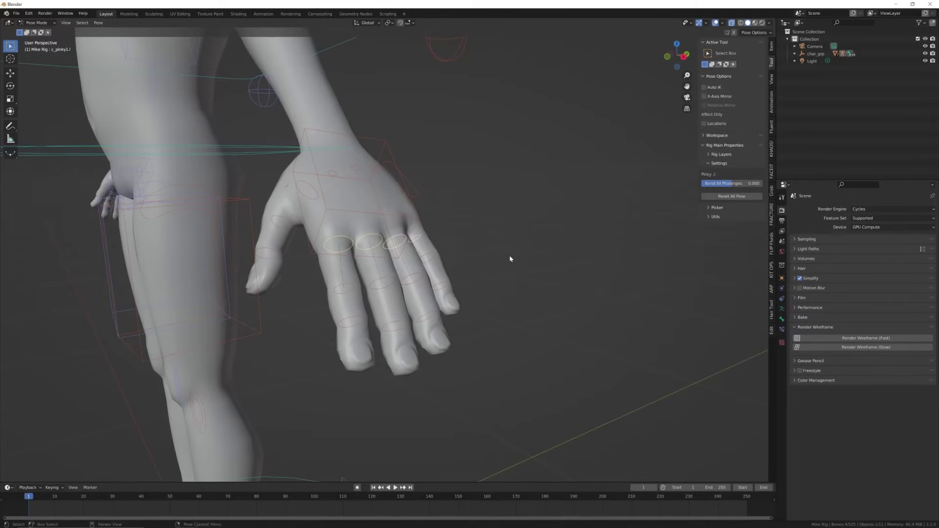
key("s")
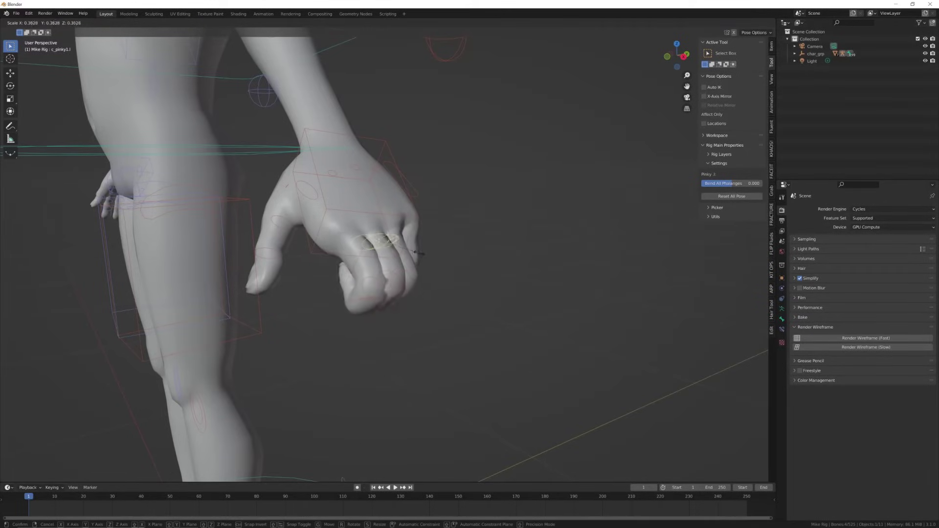
right_click(413, 252)
Curl Mike's four fingers by scaling down their base controls with the pivot on Individual Origins and the orientation on Local.
key("period")
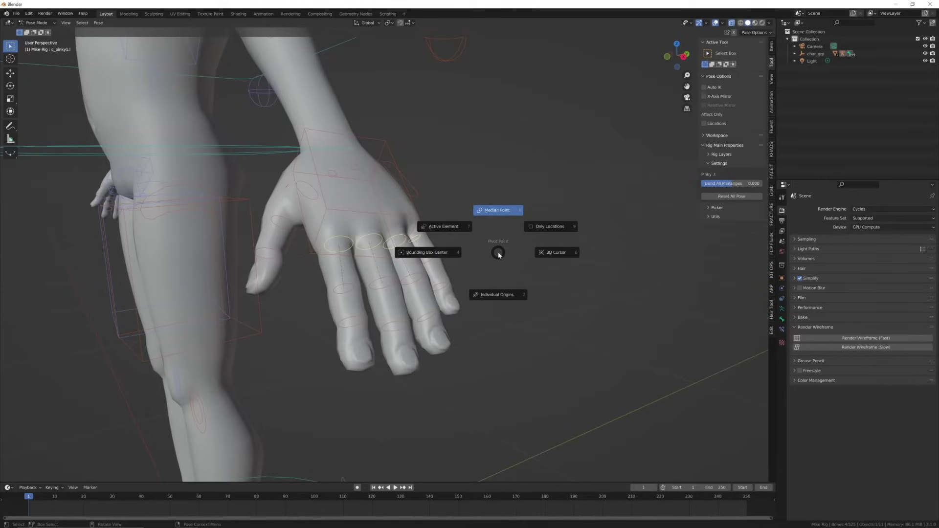
left_click(498, 296)
key("comma")
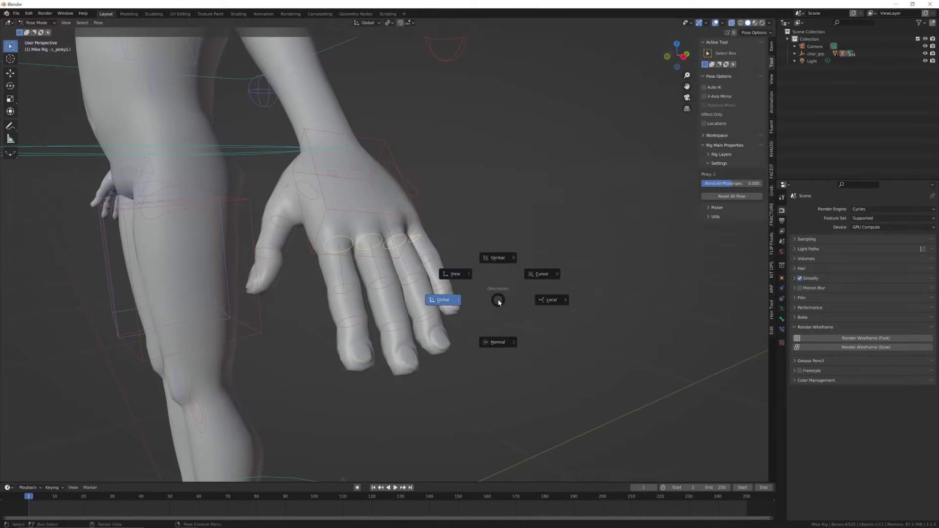
key("s")
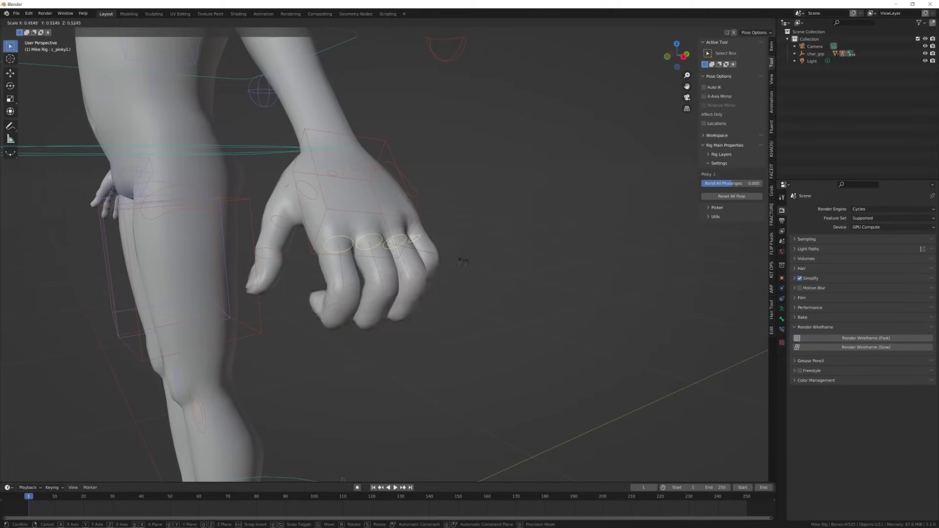
left_click(440, 256)
Rotate Mike's four finger base controls about their local X axis into a fist, and scale the thumb's base control.
middle_click_drag(440, 256, 478, 251)
key("grave")
left_click(528, 305)
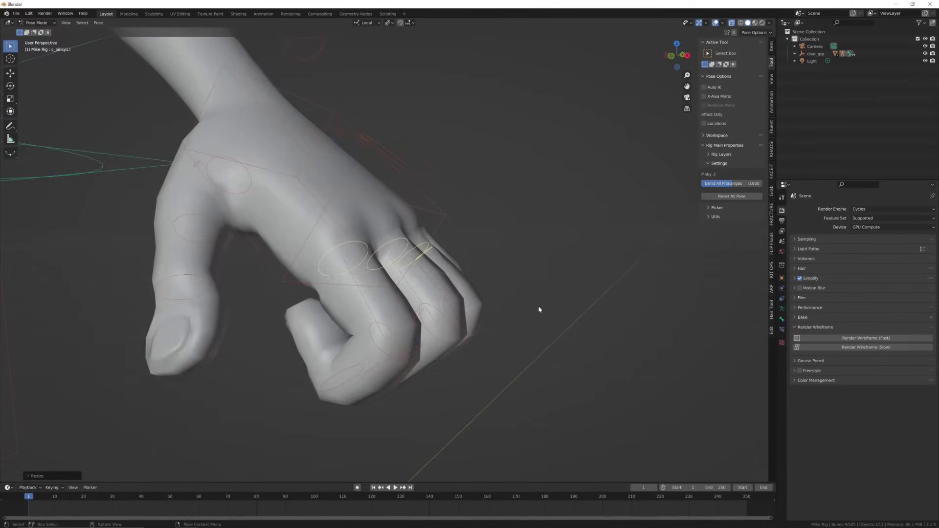
key("r")
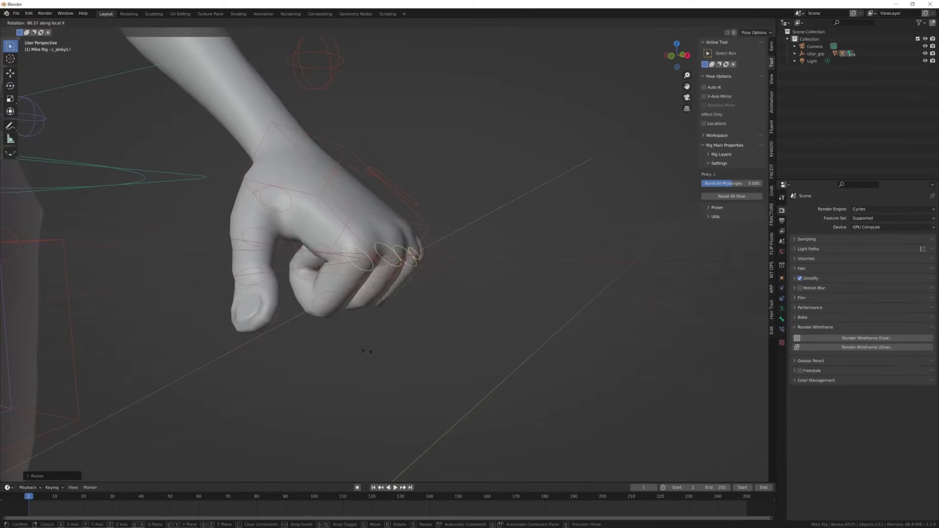
left_click(388, 356)
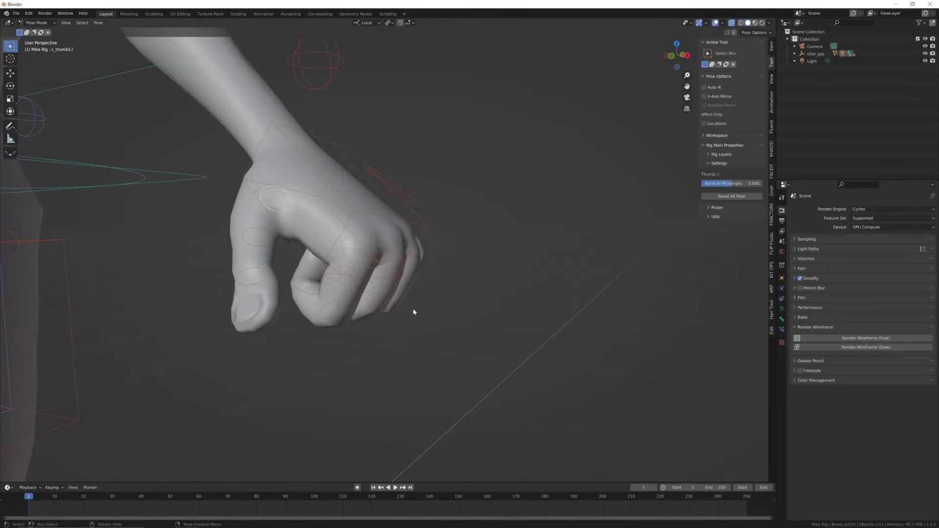
key("s")
left_click(383, 289)
Tilt and shift Mike's hips with the root control, and rotate his right foot's roll control.
key("Home")
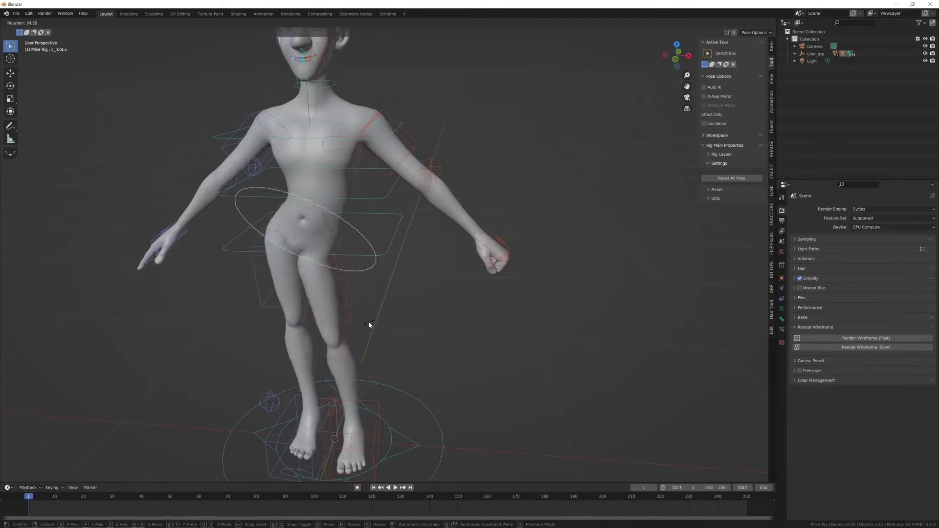
middle_click_drag(371, 324, 337, 327)
left_click(332, 332)
key("g")
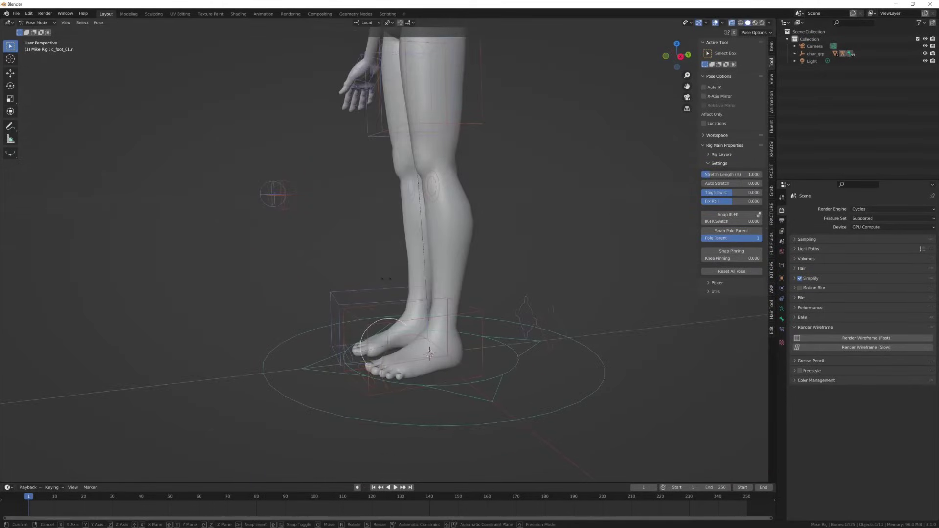
key("r")
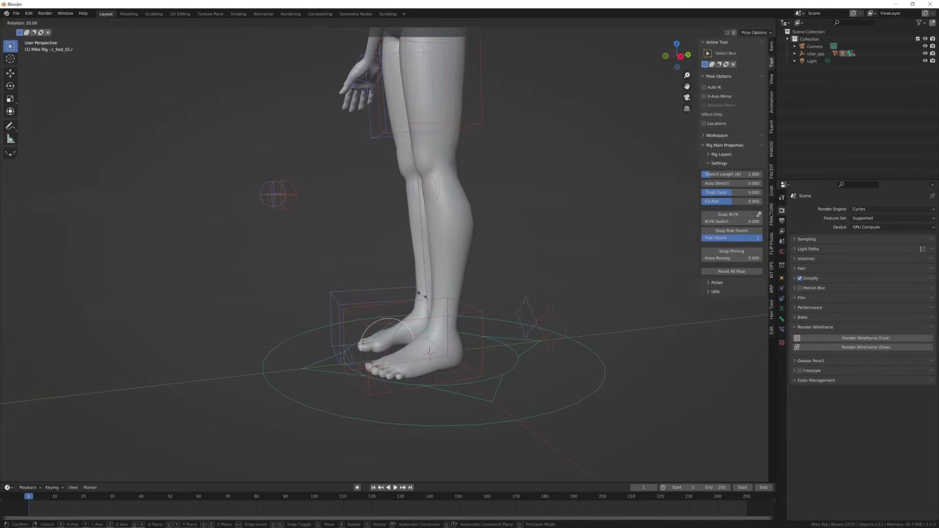
left_click(487, 315)
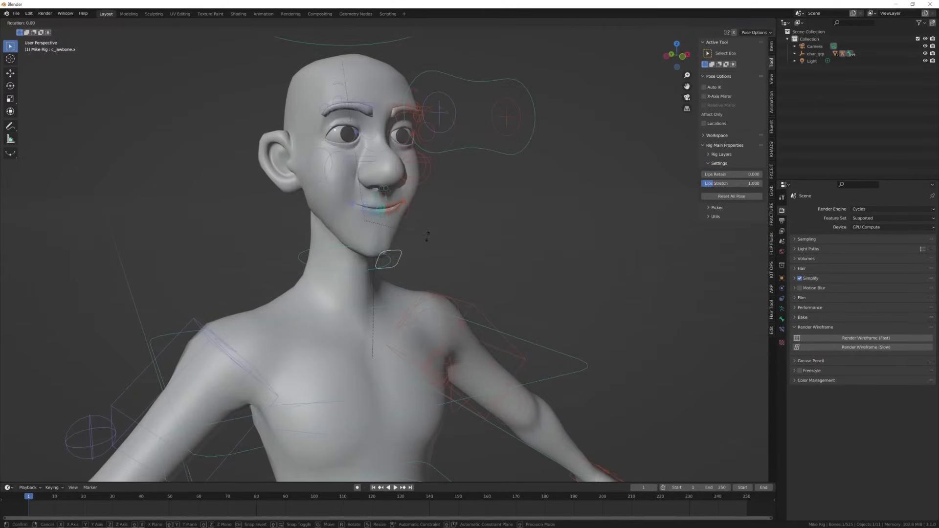
Rotate Mike's jaw control and try moving it with Lips Retain at 1.000.
left_click(418, 252)
middle_click_drag(419, 251, 372, 230, "shift")
key("g")
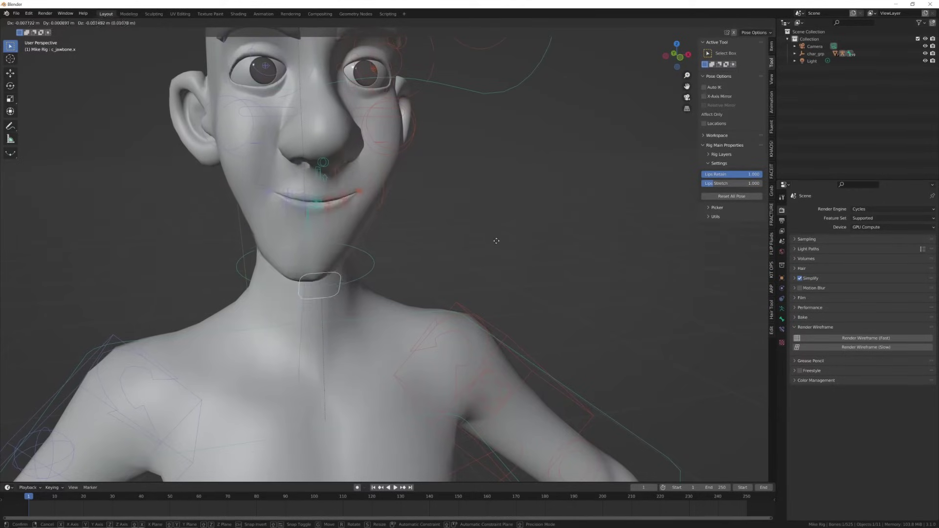
right_click(499, 241)
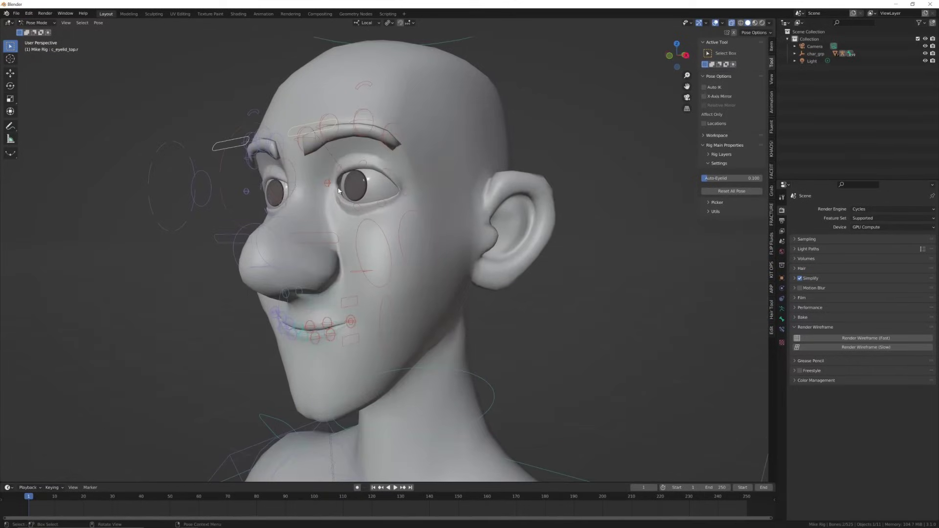
Raise the lower eyelid control of Mike's right eye, and reposition the controls at the inner end of the left eyebrow and on the right brow.
left_click(249, 237)
key("g")
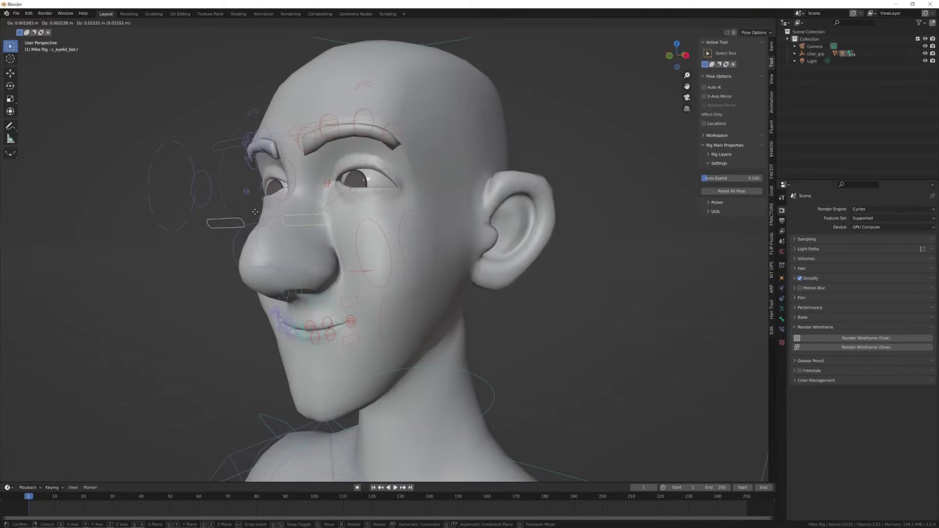
left_click(255, 211)
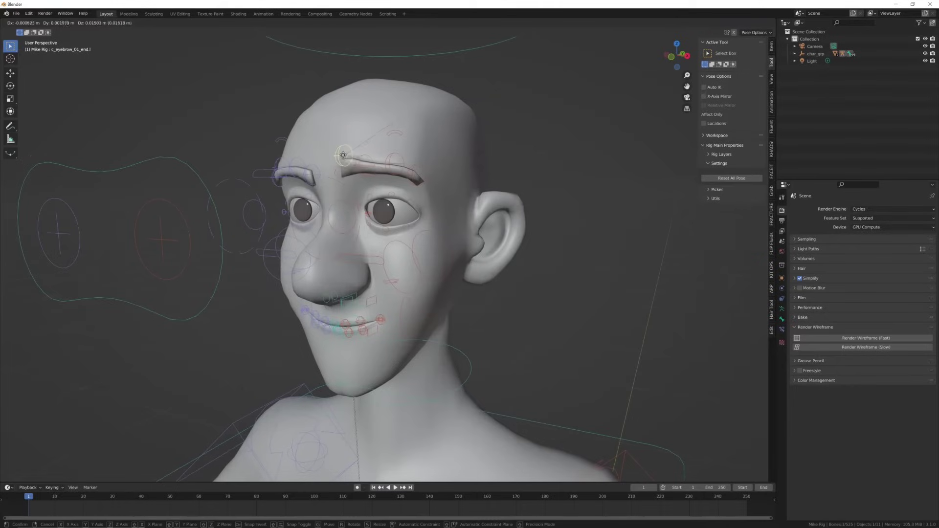
left_click(341, 169)
left_click(278, 143)
key("g")
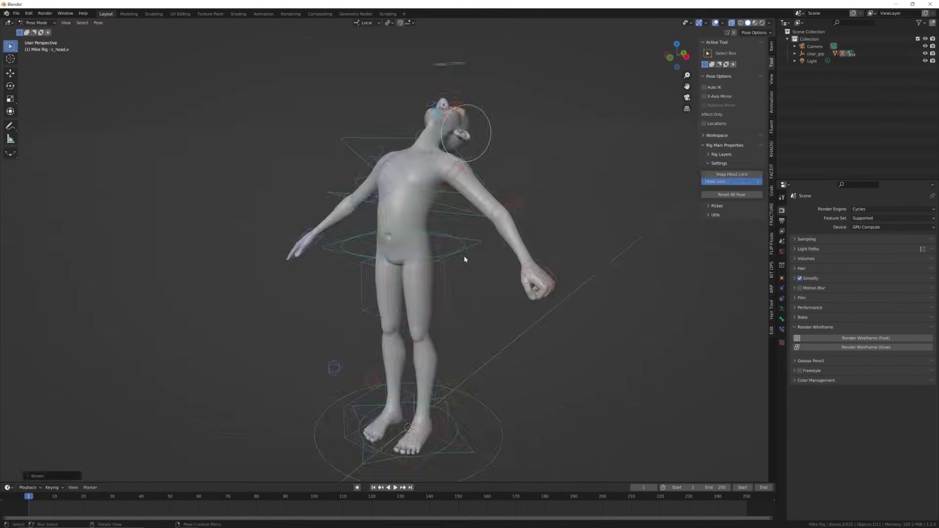
left_click(422, 323)
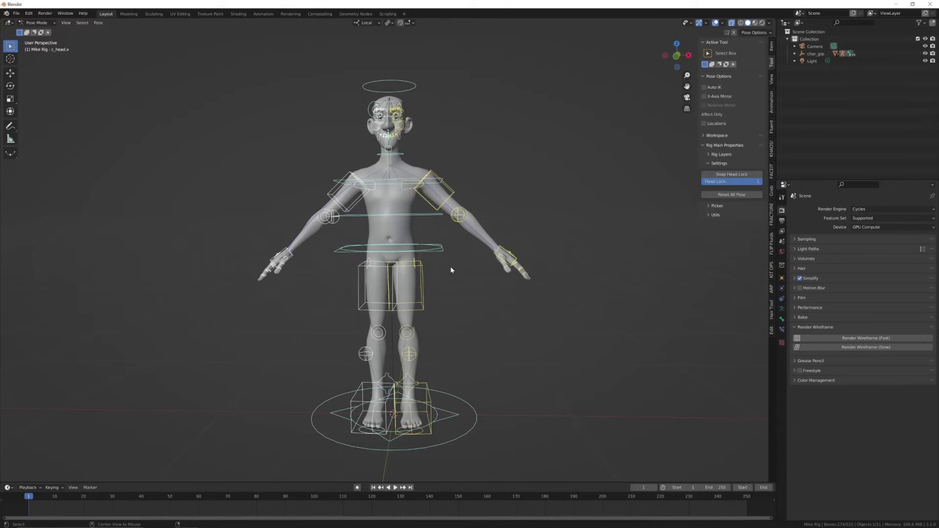
Set the right arm's Auto Stretch to 1.000 and move the right hand's IK control outward beyond the arm's normal reach.
mouse_move(453, 253)
middle_mouse_down()
mouse_move(488, 254)
mouse_move(440, 250)
middle_mouse_up()
scroll(279, 252, "up", 4)
left_click(275, 263)
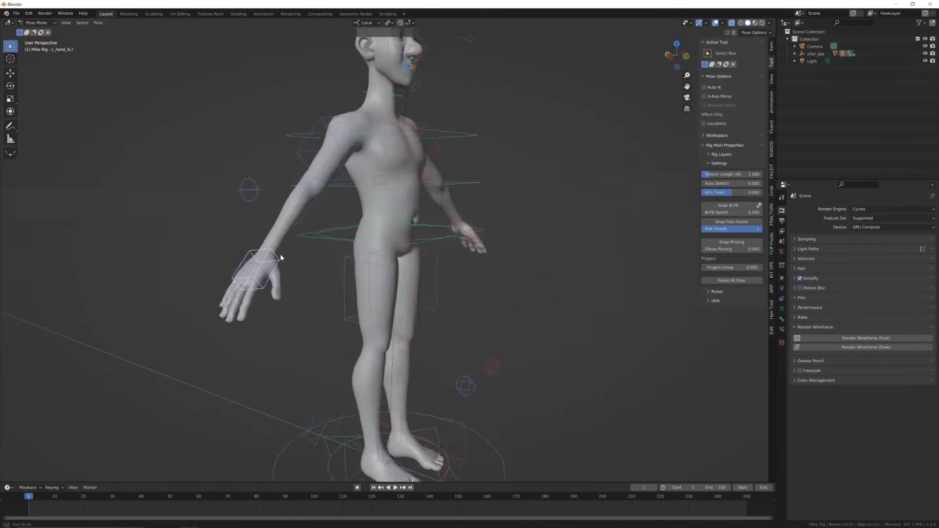
middle_click_drag(279, 252, 312, 253)
scroll(312, 253, "down", 4)
key("g")
left_click(249, 326)
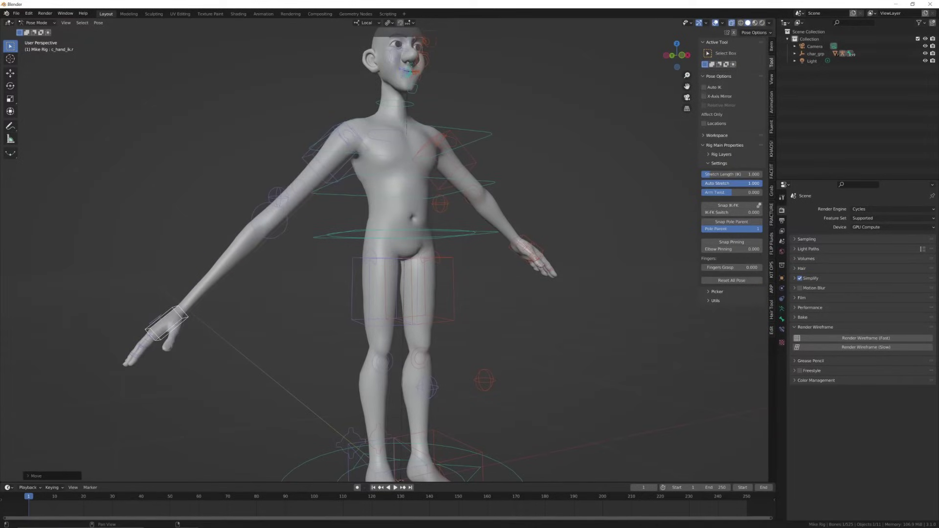
key("g")
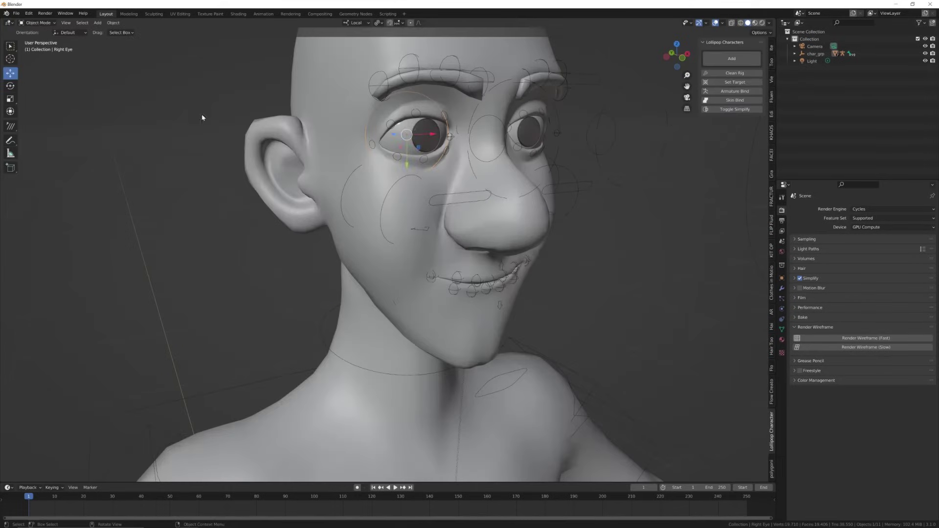
Point the Right Eye's Damped Track constraint at Mike Rig, searching its bones for "target" and choosing an eye target bone.
middle_click_drag(203, 118, 583, 267)
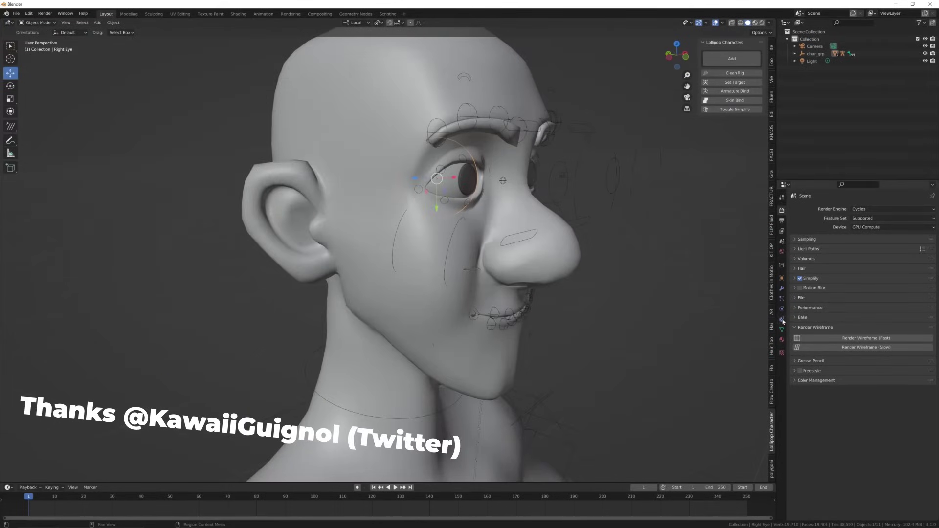
left_click(782, 319)
left_click(813, 209)
left_click(827, 210)
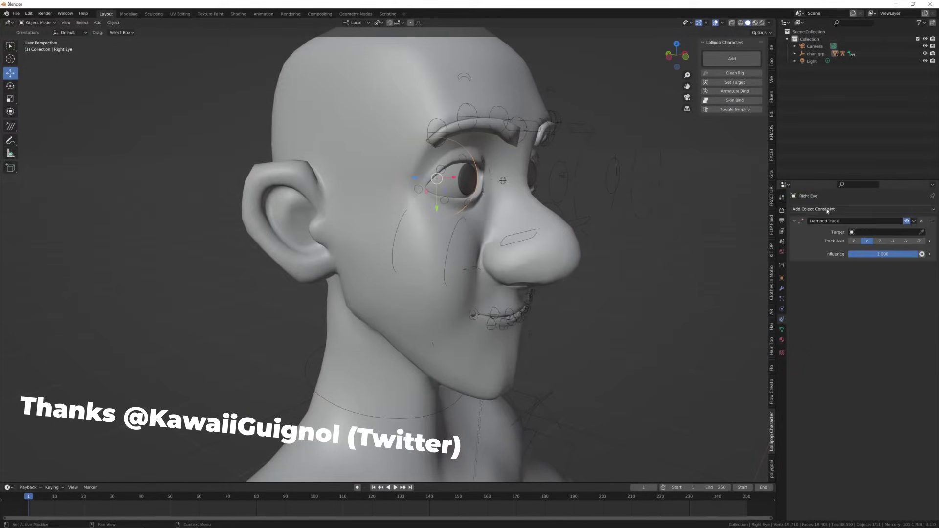
left_click(635, 171)
left_click(887, 241)
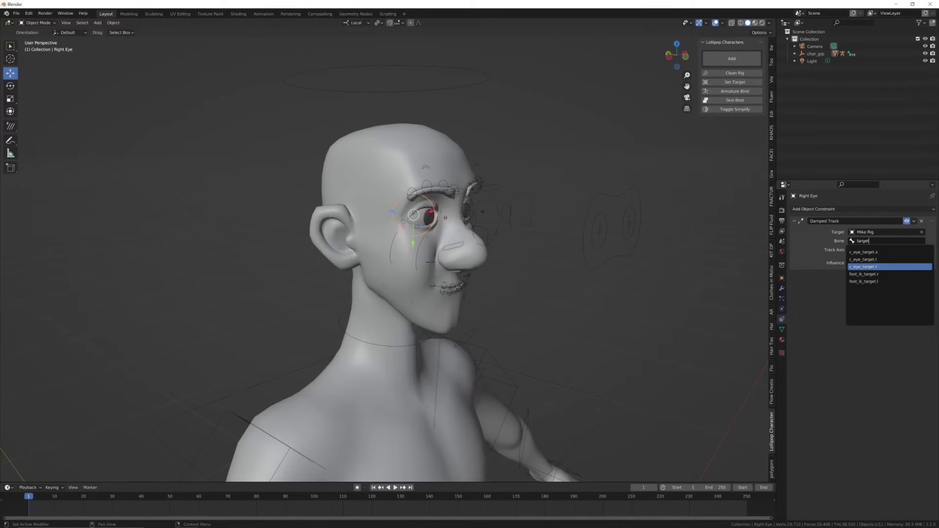
type("target")
key("Return")
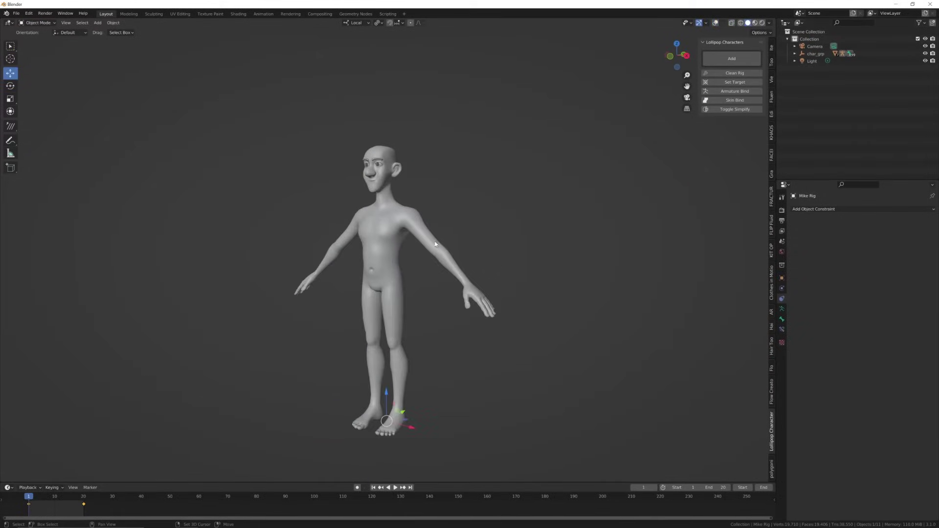
Play the 20-frame animation of Mike's pose, stop it and turn the viewport overlays back on.
key("space")
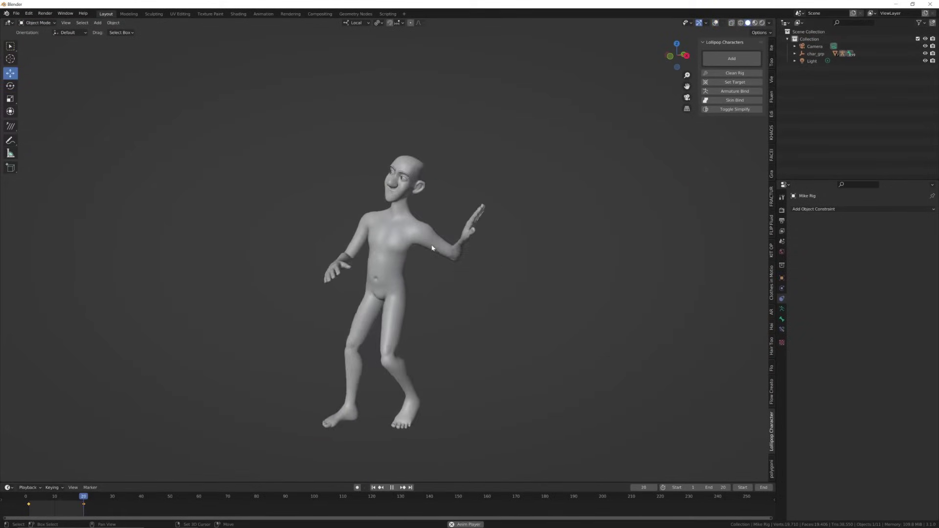
key("Escape")
key("shift+alt+z")
Add the jacket from the Lollipop Characters wardrobe to Mike.
left_click(732, 59)
left_click(709, 177)
scroll(496, 202, "up", 2)
scroll(497, 202, "up", 2)
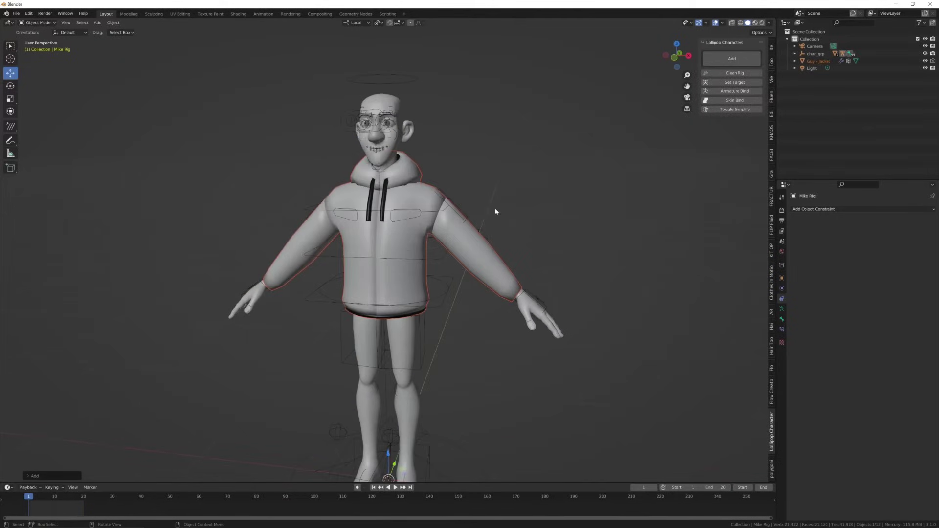
Toggle Simplify off and disable the jacket's Cloth modifier in the viewport and in renders.
left_click(444, 223)
scroll(444, 223, "up", 1)
left_click(781, 288)
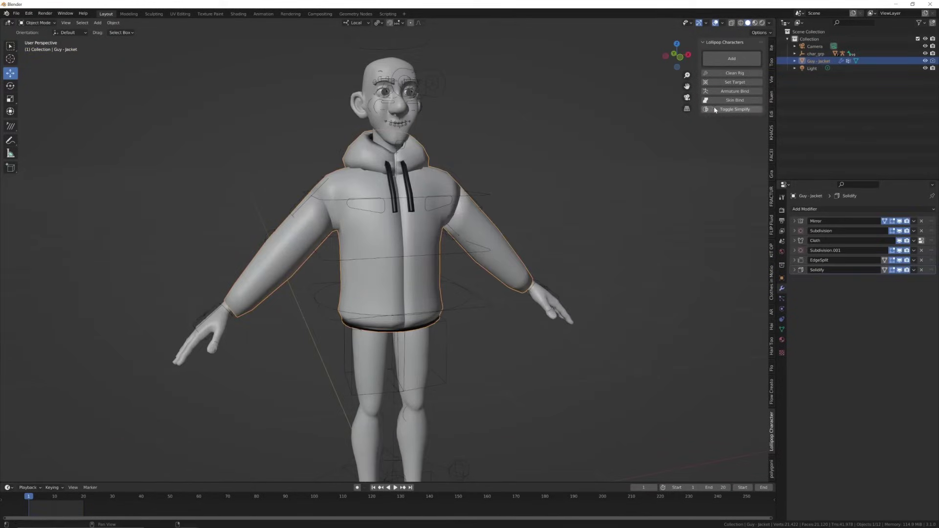
scroll(427, 168, "up", 3)
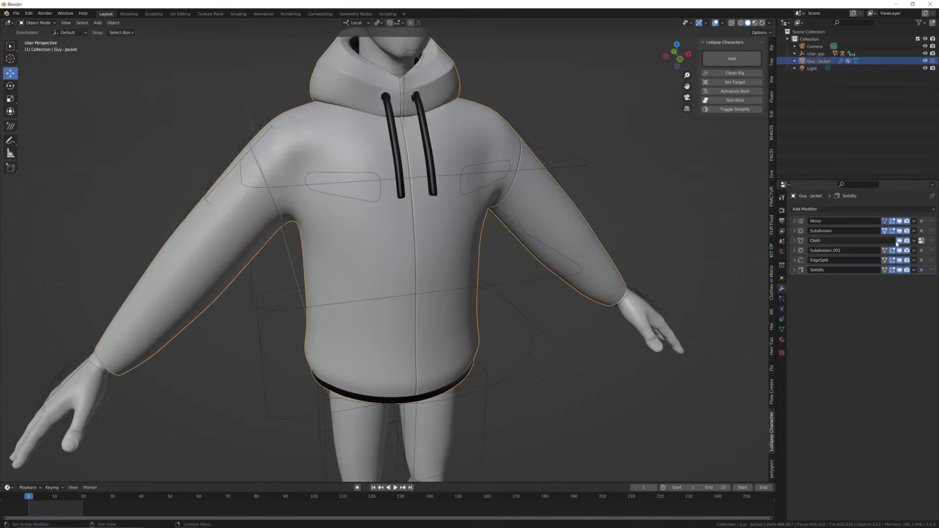
scroll(492, 248, "down", 4)
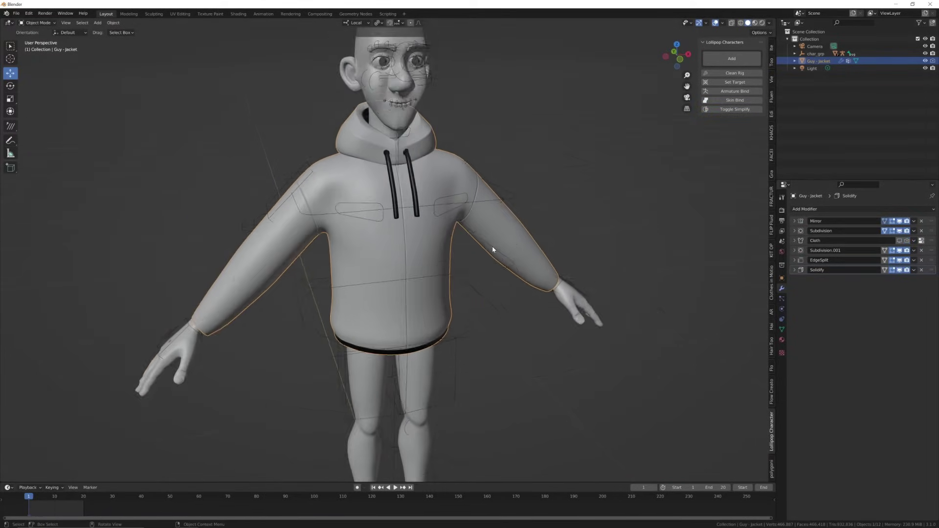
Move frame by frame from frame 1 to 5 and back to examine whether the jacket follows Mike's body.
key("Right")
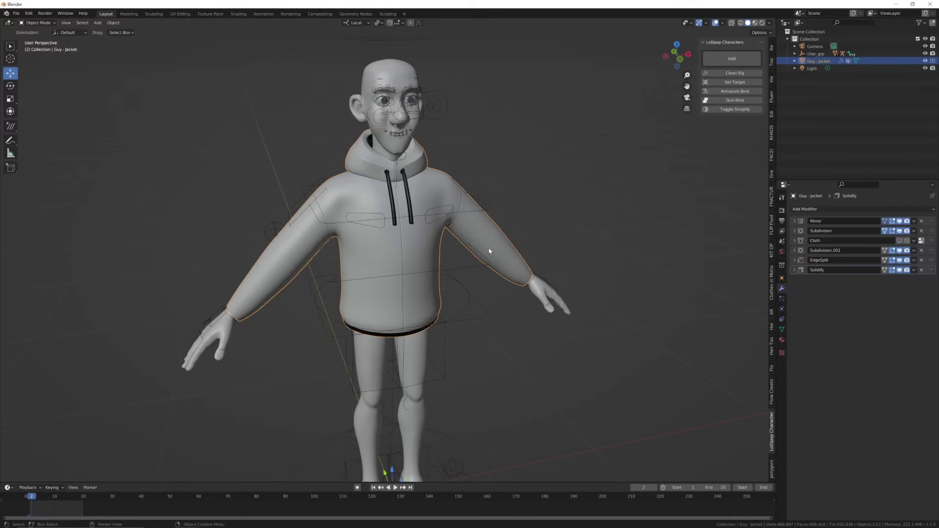
key("Right")
key("Right")
key("Right")
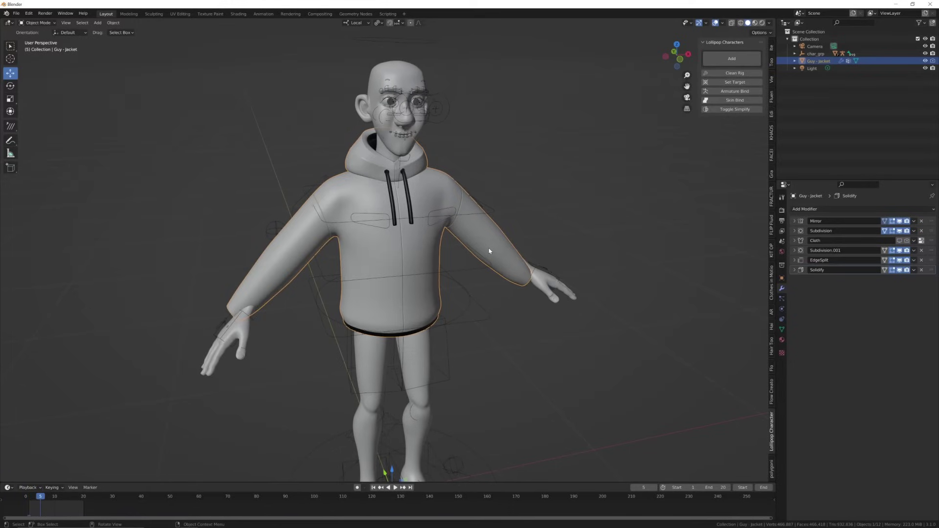
key("Left")
key("Left")
key("Left")
key("Left")
scroll(444, 199, "up", 3)
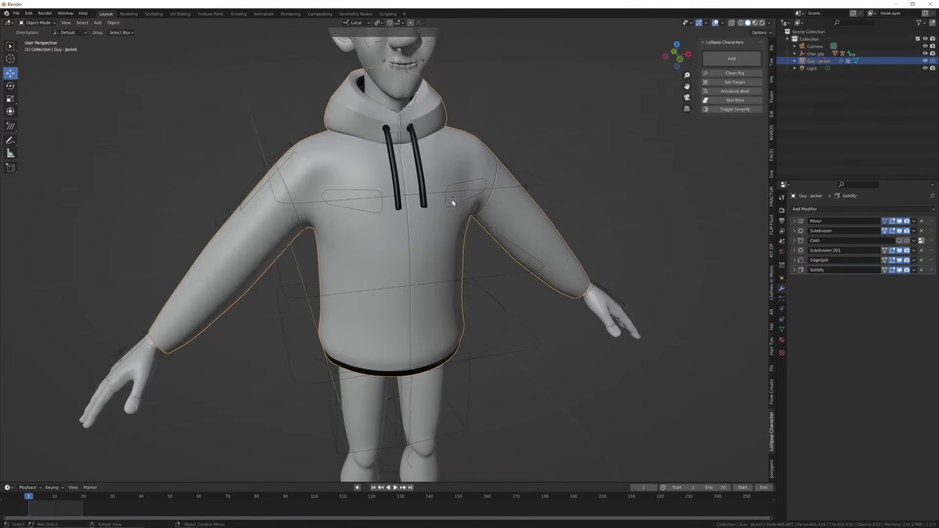
Set Mike's body as the target, bind the jacket to his rig with Armature Bind, and play the animation.
left_click(388, 165)
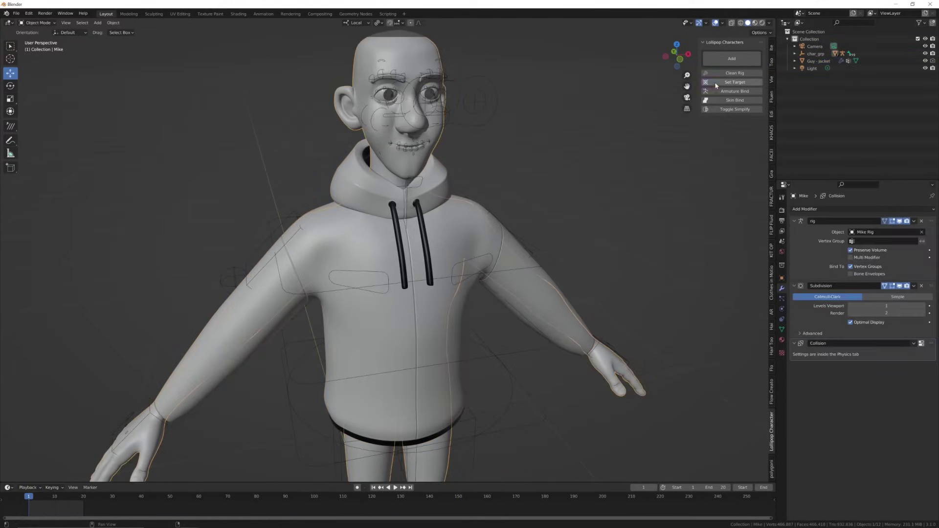
left_click(734, 82)
left_click(463, 211)
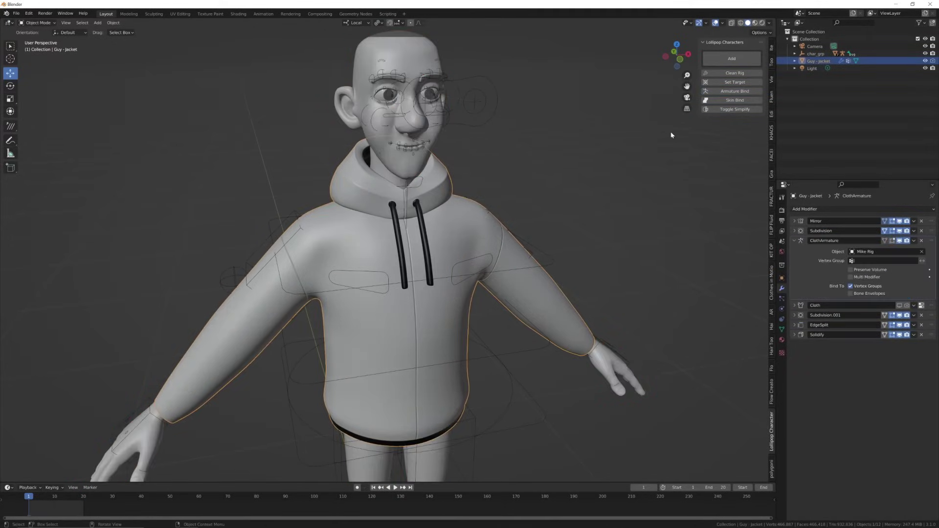
scroll(507, 175, "down", 4)
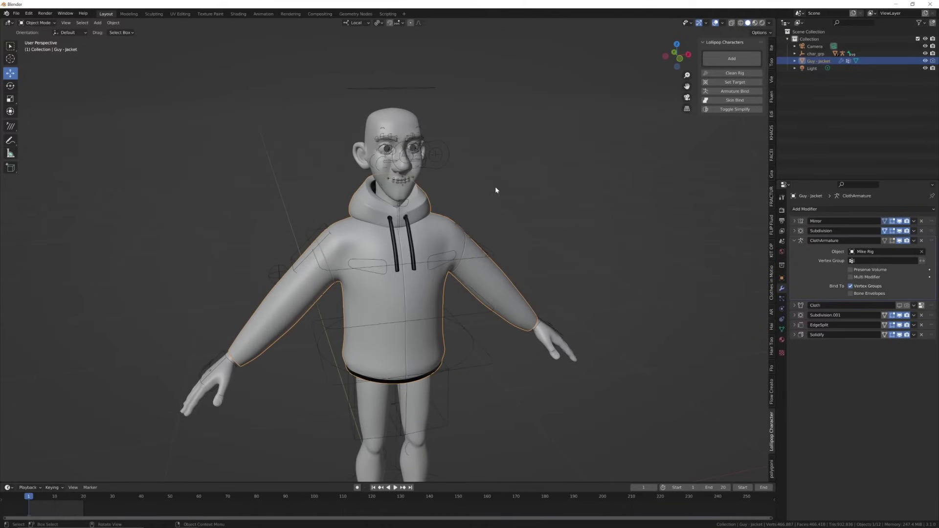
key("space")
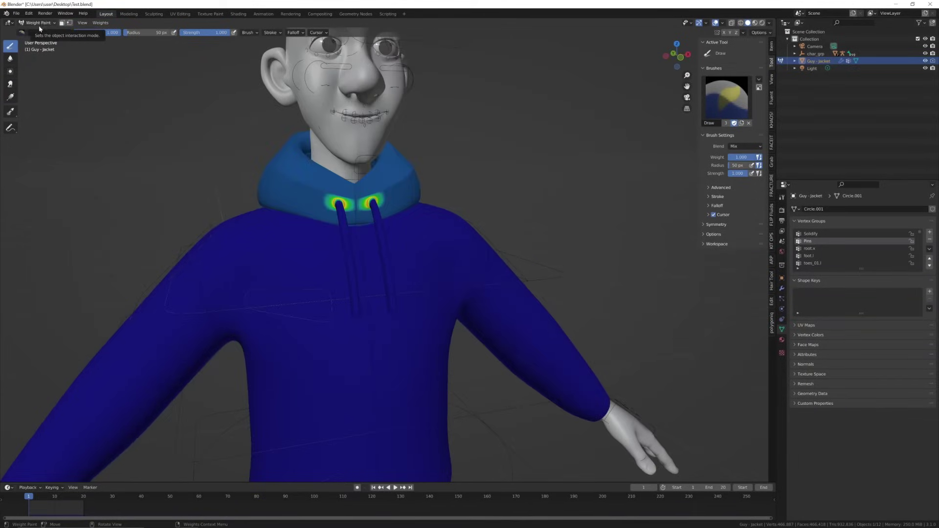
Return from Weight Paint to Object Mode, add the Mike - Polo garment from the wardrobe and select it.
left_click(38, 23)
left_click(40, 31)
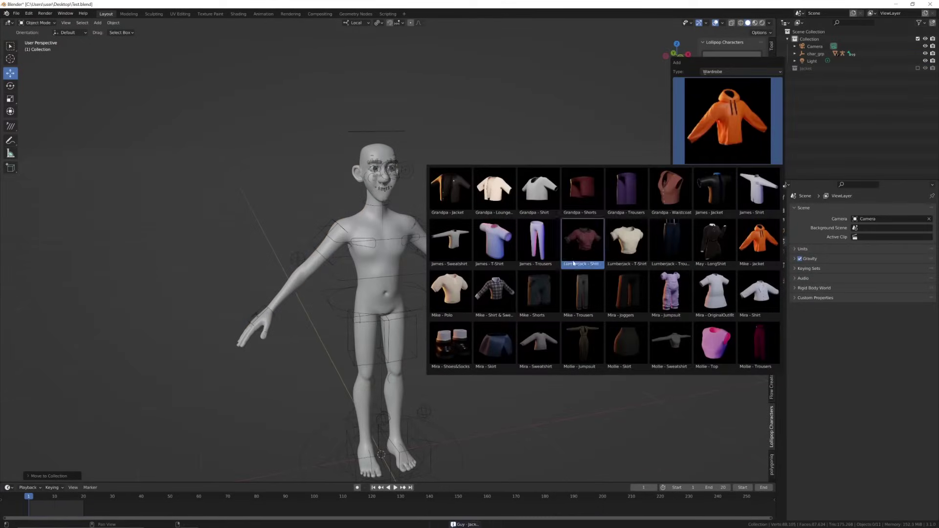
left_click(449, 293)
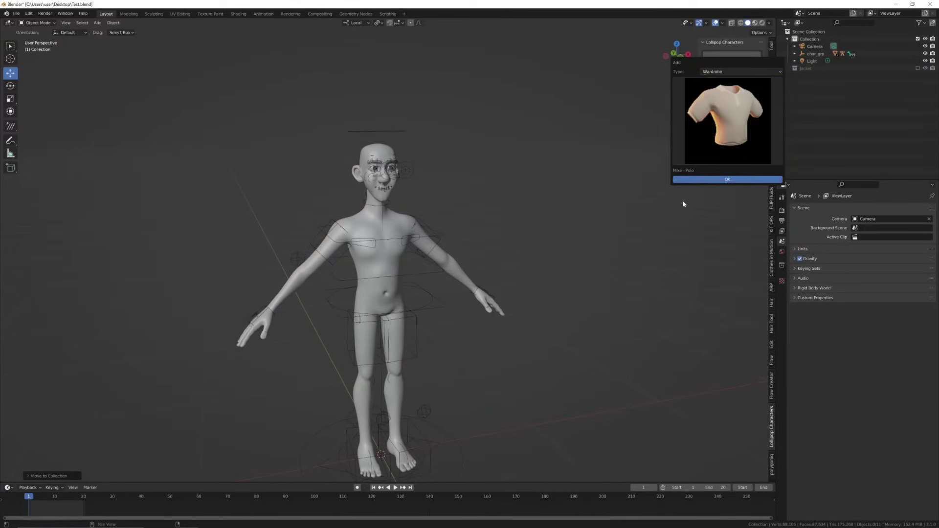
left_click(706, 180)
left_click(410, 220)
scroll(513, 239, "up", 4)
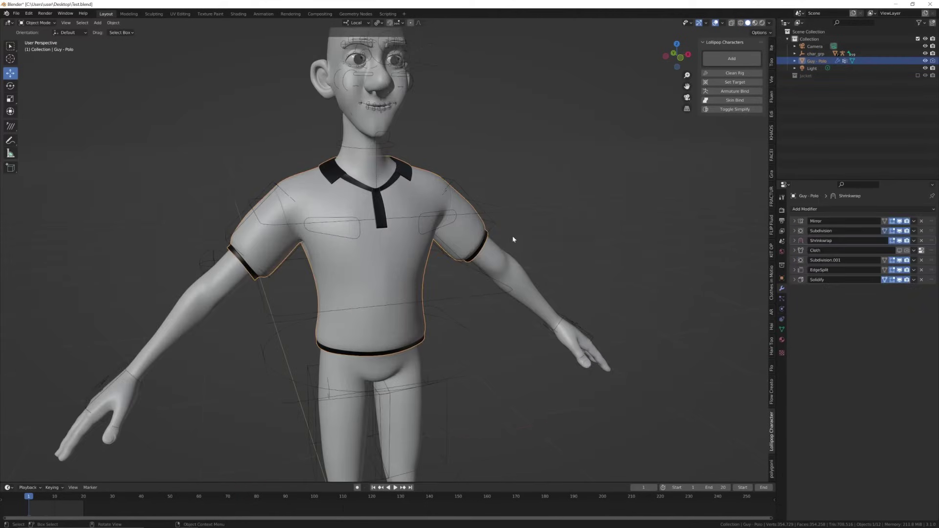
Set Mike's body as the target object of the polo's Shrinkwrap modifier.
left_click(793, 242)
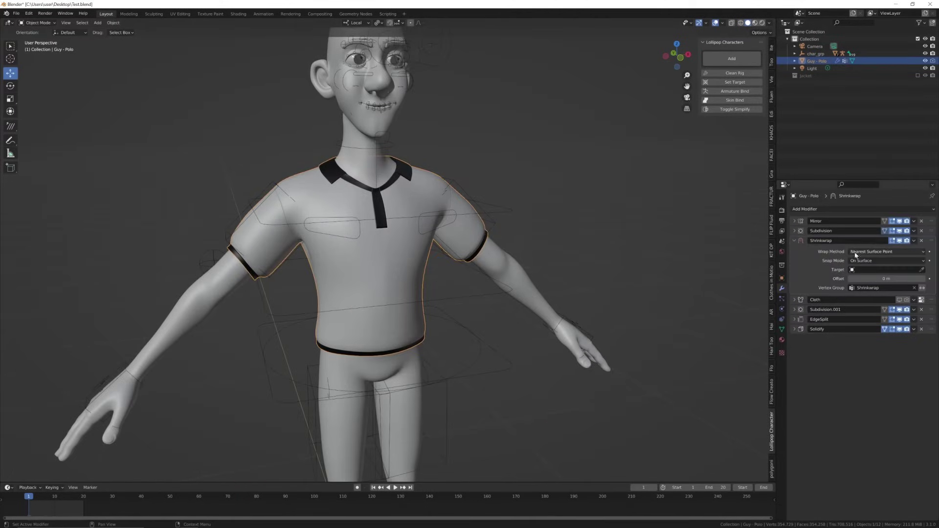
left_click(923, 269)
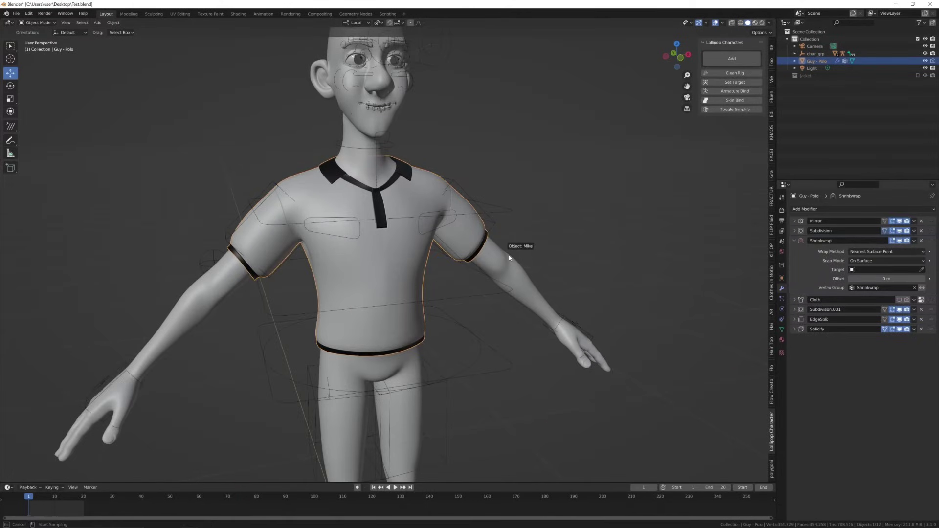
left_click(509, 258)
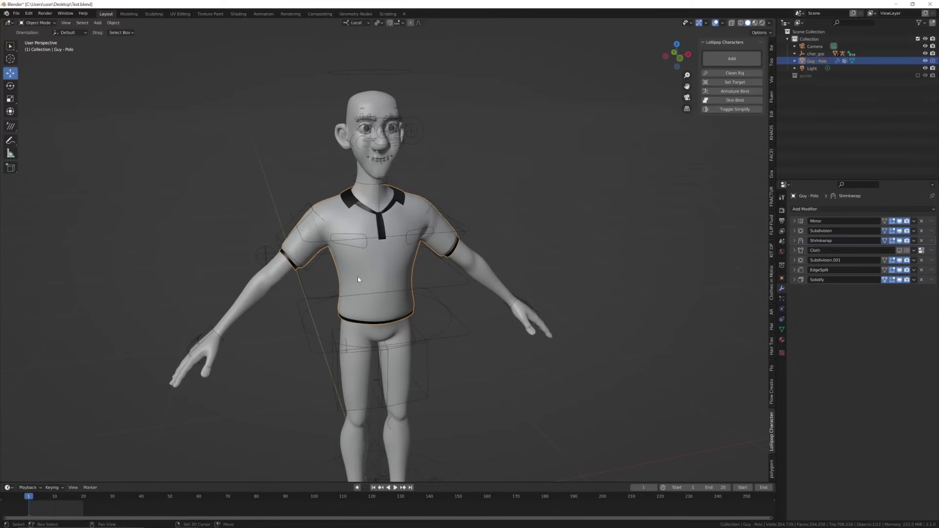
key("ctrl+z")
key("ctrl+shift+z")
Set Mike's body as the binding target and try to attach the polo to it with Skin Bind.
left_click(726, 82)
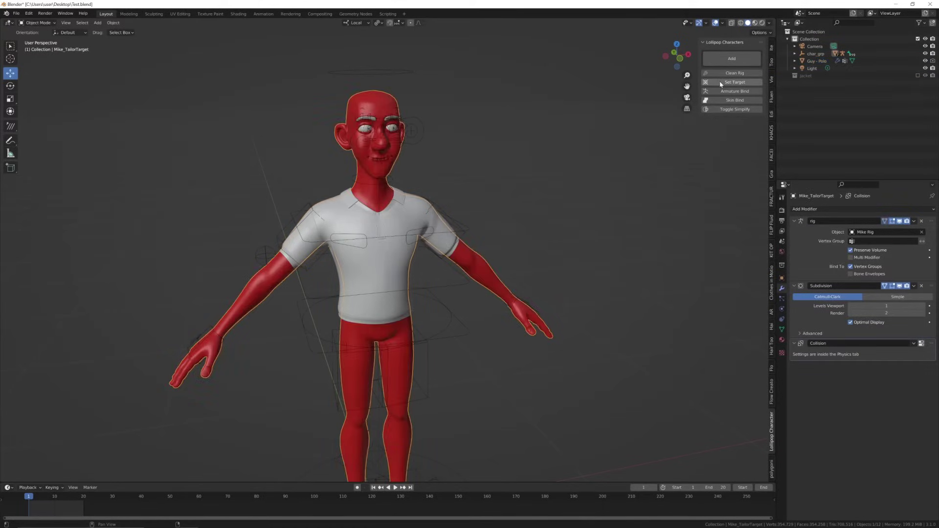
left_click(399, 211)
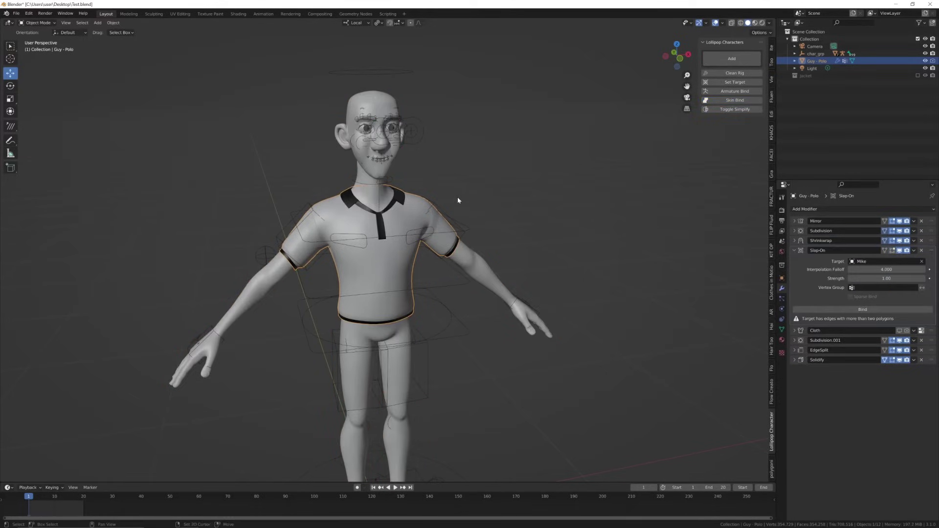
key("space")
key("shift+Left")
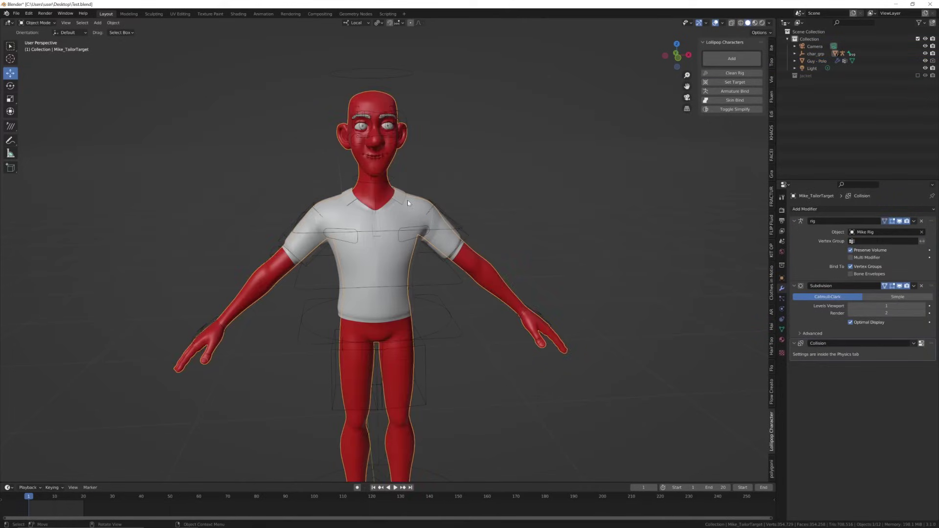
Bind the polo to Mike's rig with Armature Bind and toggle the viewport display of its Shrinkwrap modifier.
left_click(408, 203)
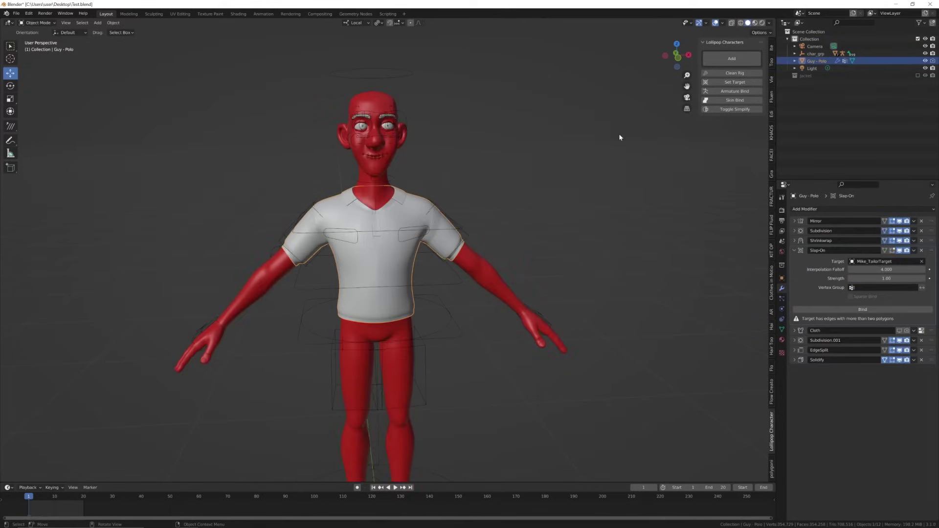
left_click(722, 94)
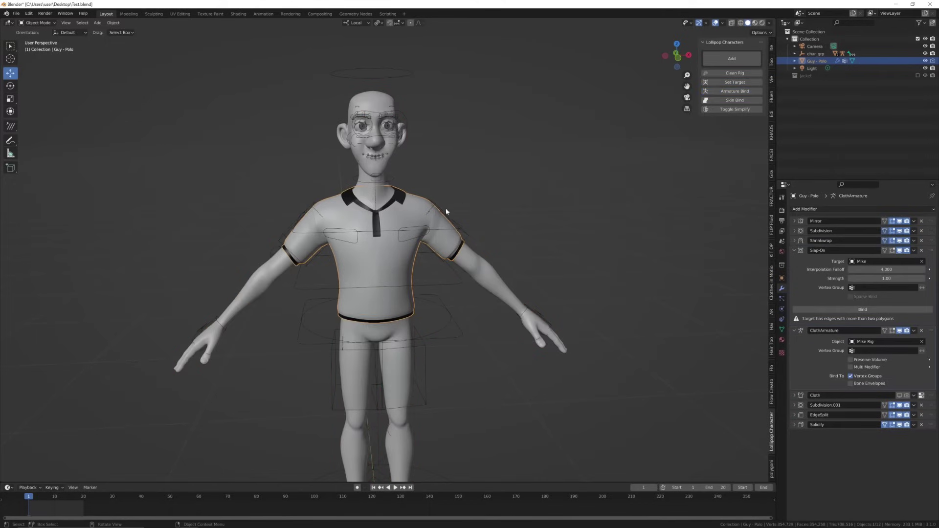
key("shift+Right")
middle_click_drag(423, 226, 447, 234)
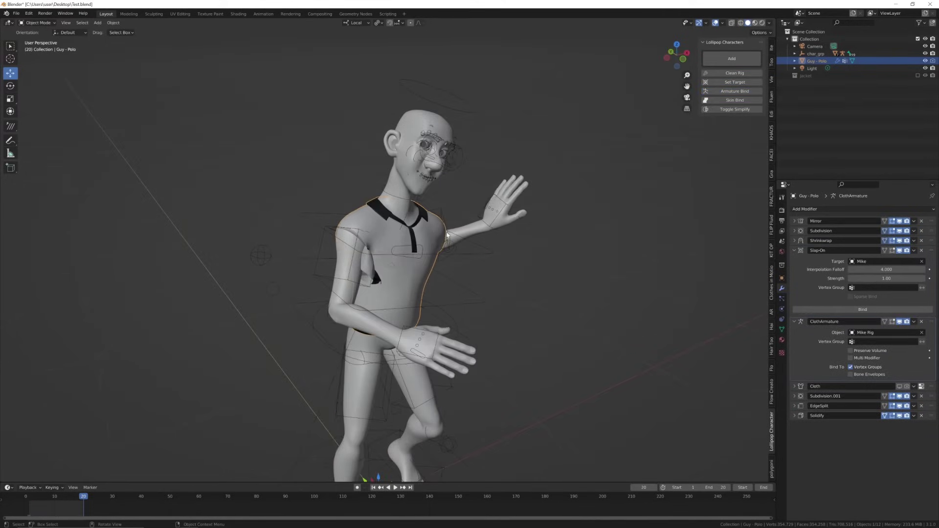
key("shift+Left")
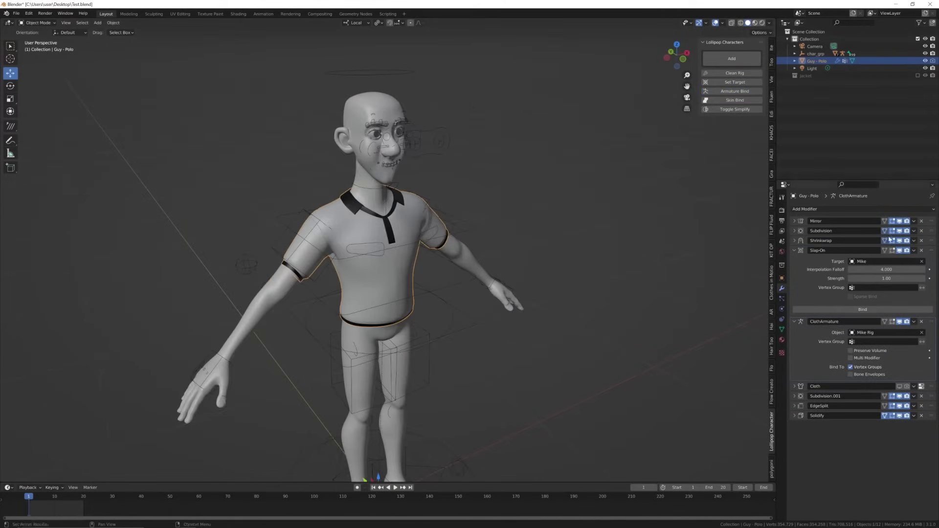
left_click(899, 241)
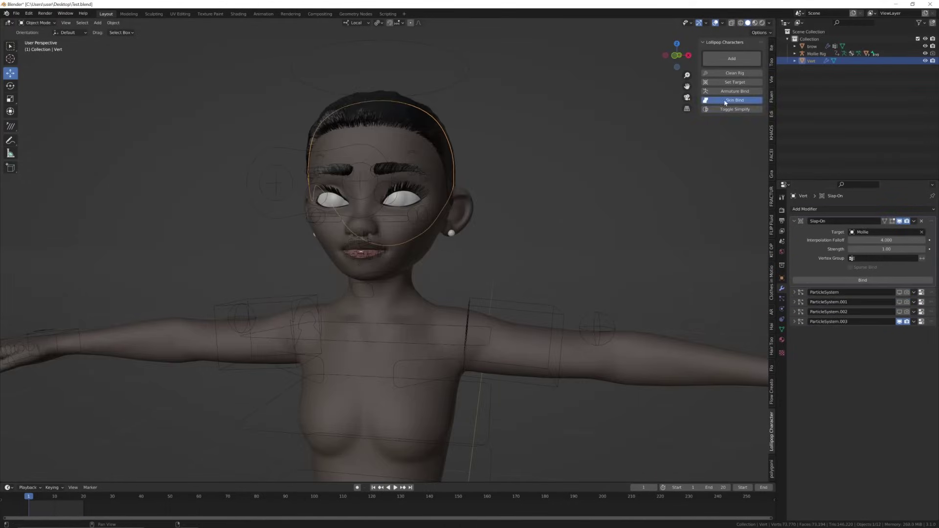
Attach Mollie's hair object to her head with Skin Bind and check it at the last frame.
left_click(725, 100)
key("shift+Right")
middle_click_drag(502, 148, 416, 165)
left_click(461, 157)
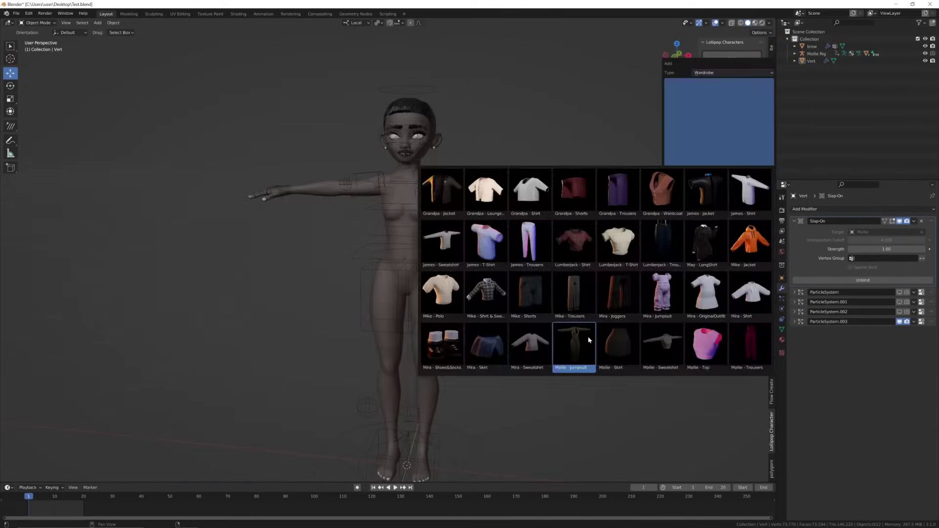
Add the Mollie - Jumpsuit garment from the wardrobe and set Mollie's body as the binding target.
left_click(581, 339)
left_click(694, 181)
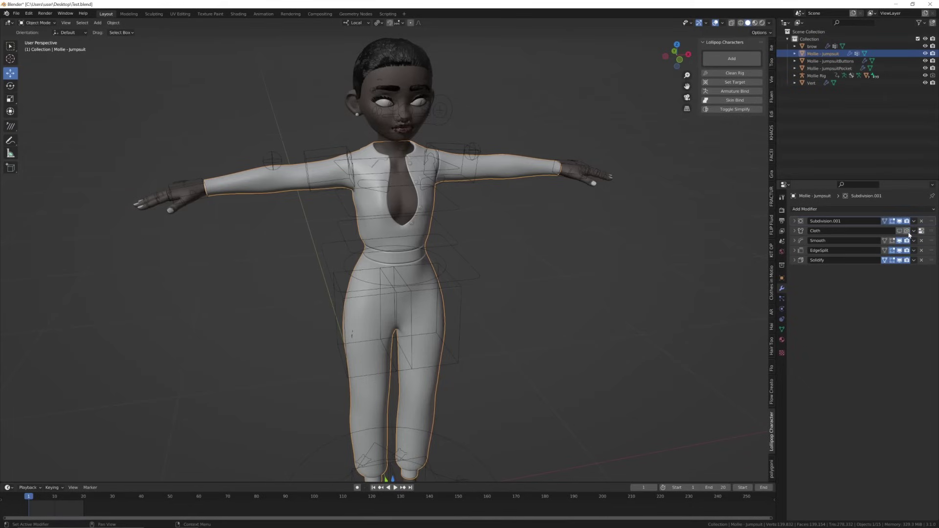
left_click(421, 128)
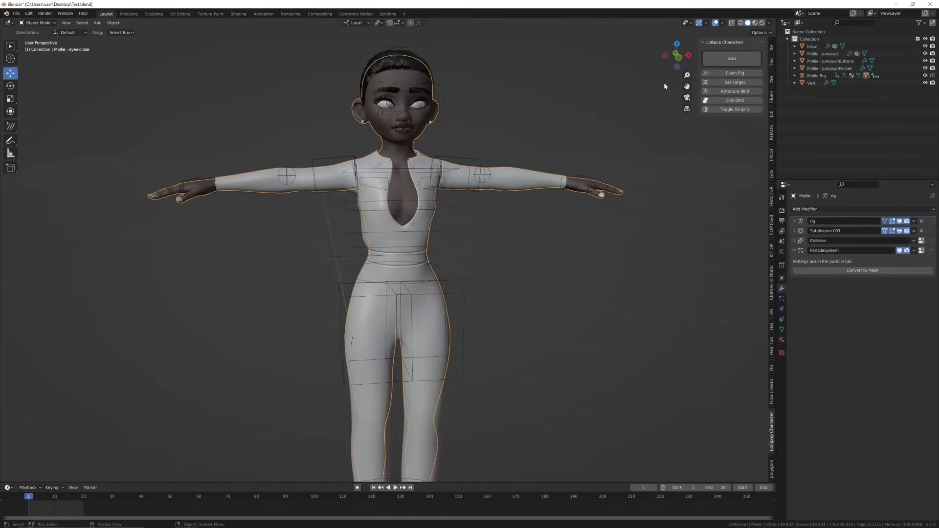
left_click(731, 82)
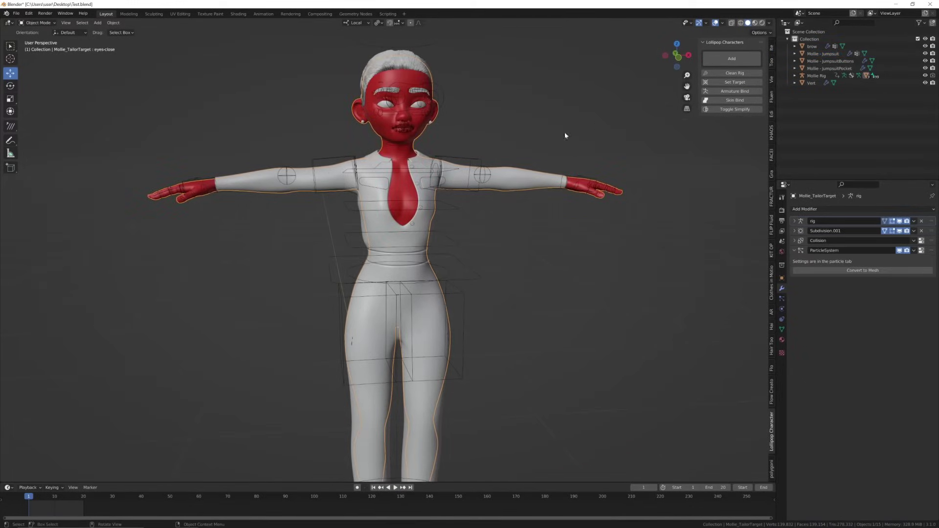
Try binding the jumpsuit to Mollie's rig with Armature Bind and enable Preserve Volume on its ClothArmature modifier.
left_click(731, 91)
key("shift+Right")
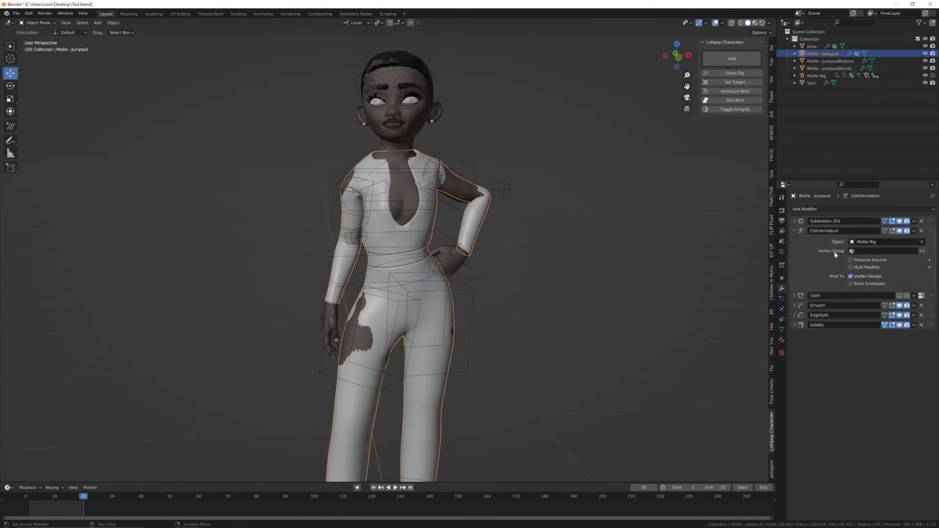
left_click(850, 260)
middle_click_drag(666, 275, 489, 248)
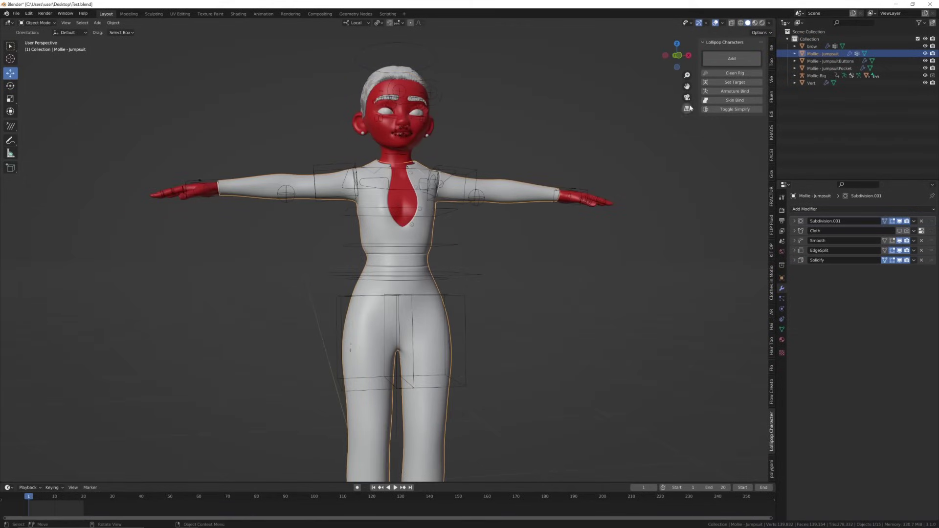
Bind the jumpsuit to Mollie's body with Skin Bind, and move a face under the sleeve along Y with proportional editing.
left_click(708, 102)
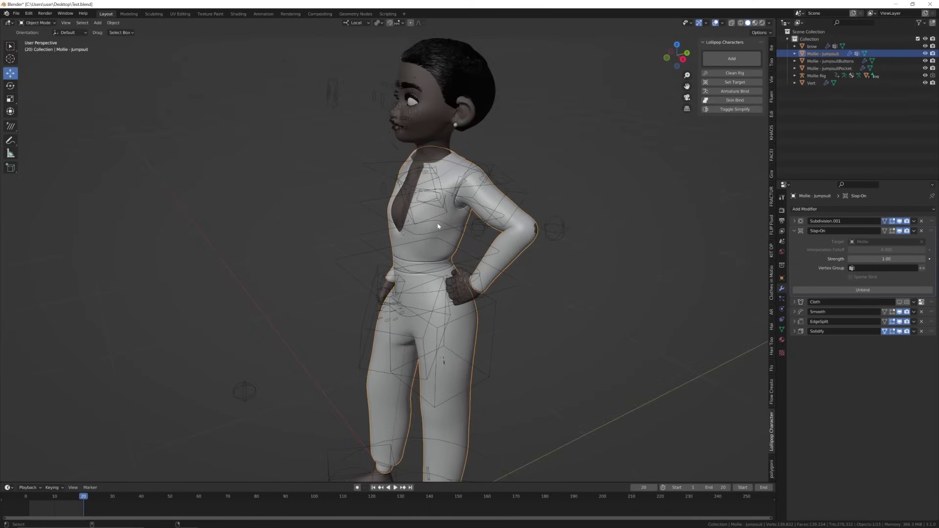
mouse_move(438, 226)
middle_mouse_down()
mouse_move(361, 216)
mouse_move(424, 216)
middle_mouse_up()
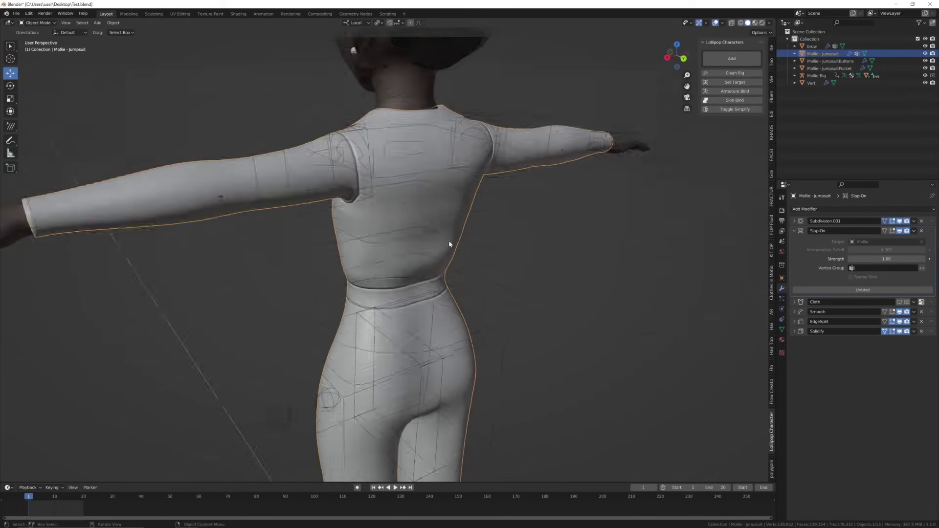
key("g")
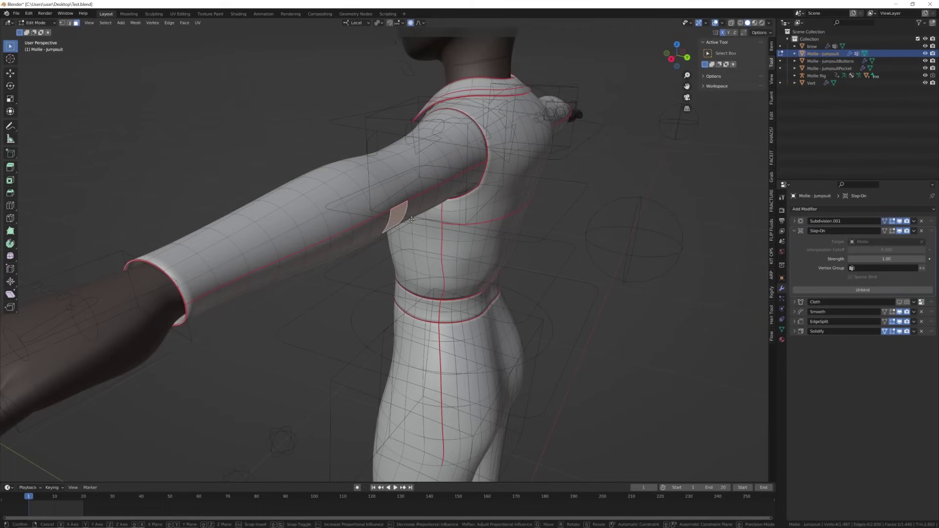
key("y")
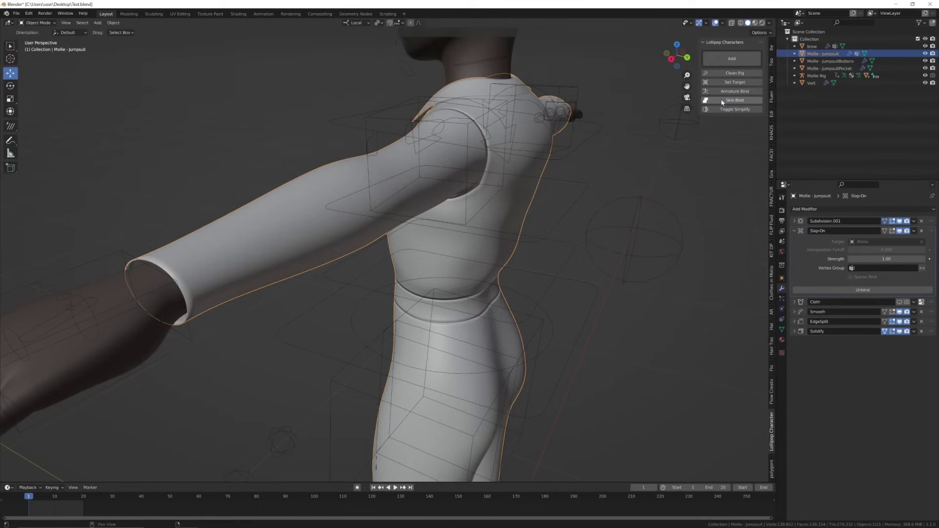
Run Skin Bind again on the edited jumpsuit and examine its cloth simulation from the side and front.
left_click(722, 101)
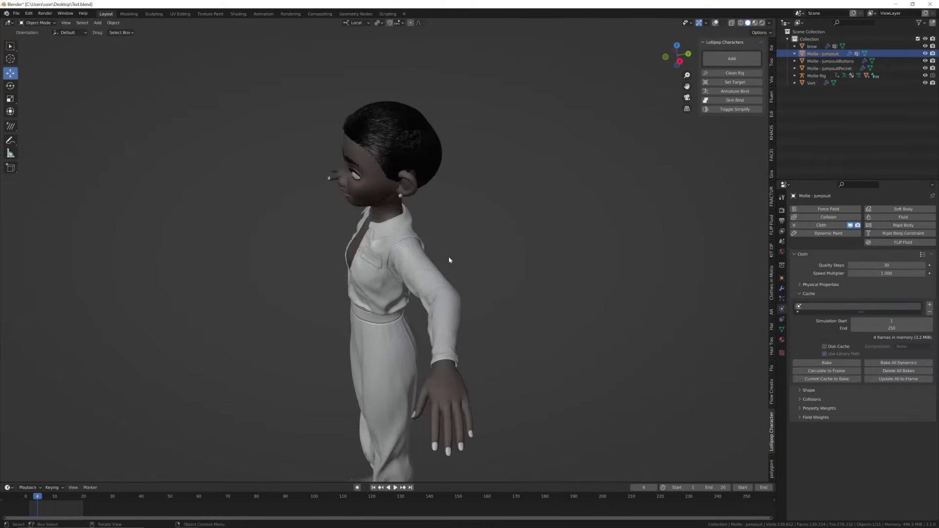
middle_click_drag(448, 256, 486, 245)
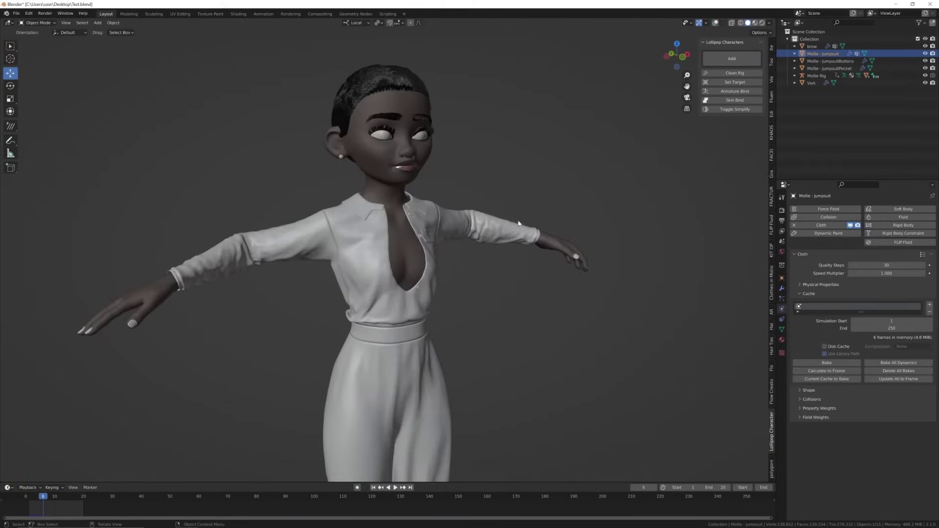
scroll(401, 293, "down", 2)
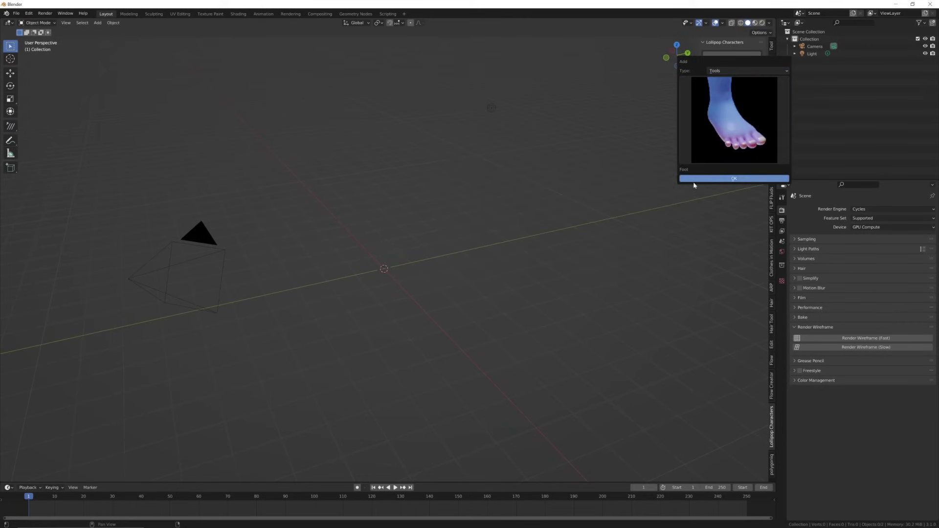
Add the Foot asset from the Tools type and bevel the vertical edge path on one side of its ankle.
left_click(734, 182)
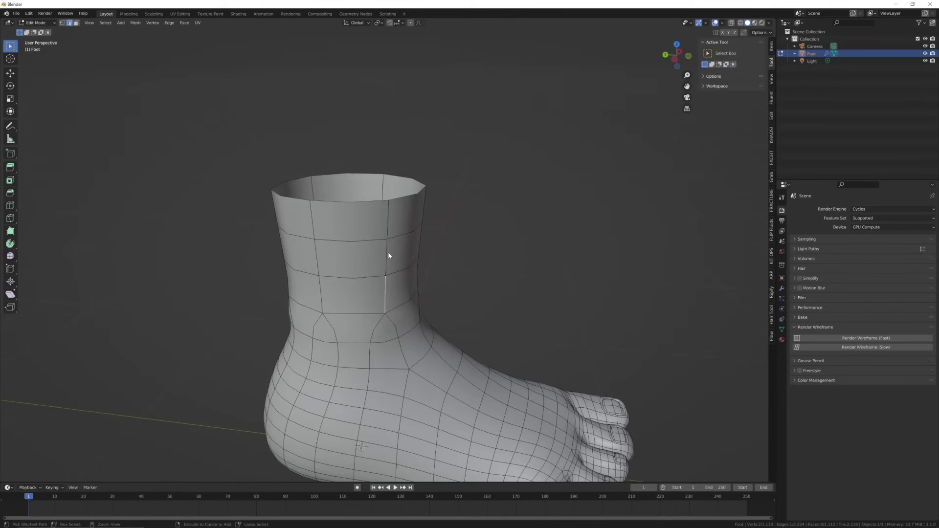
left_click(388, 245, "ctrl")
left_click(387, 230, "ctrl")
middle_click_drag(388, 230, 409, 227)
key("ctrl+b")
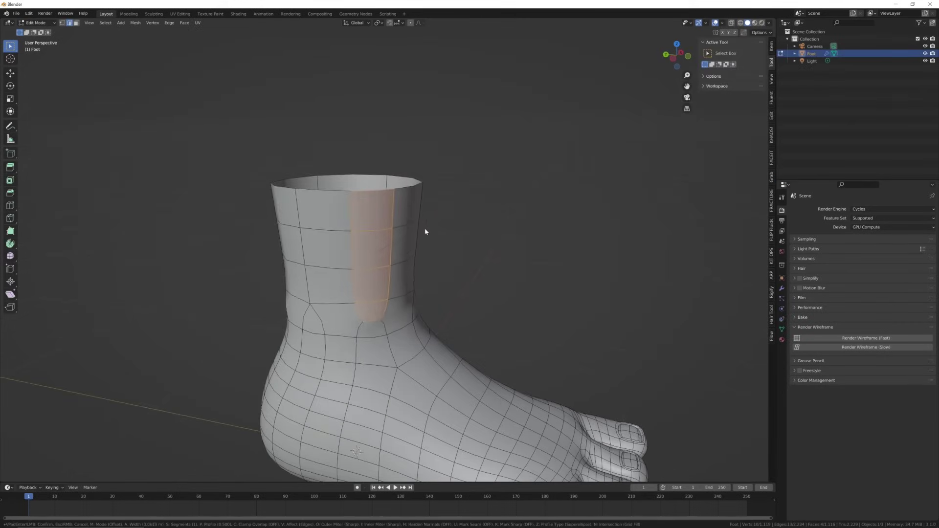
Dissolve the leftover edges at the lower end of the bevelled ankle strip.
right_click(373, 325)
key("x")
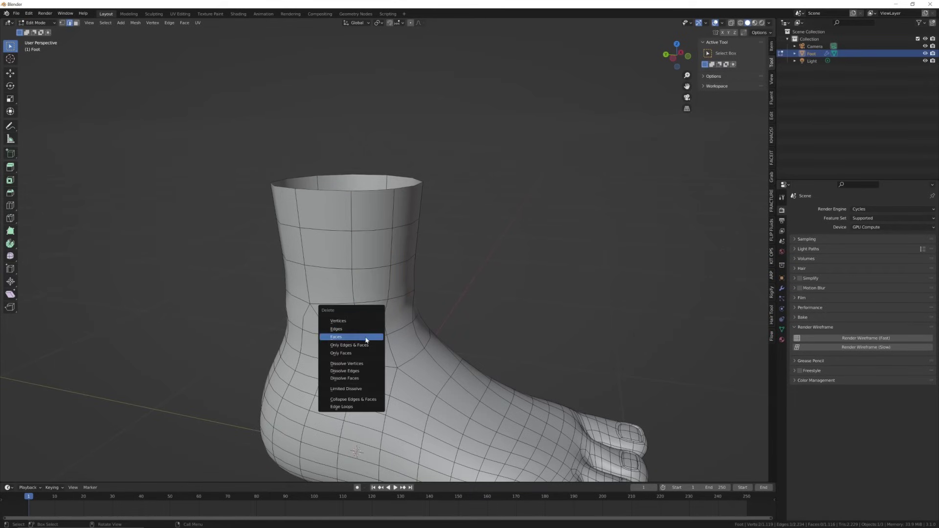
left_click(365, 370)
Repeat the edge bevel and edge dissolve on the other side of the foot's ankle.
left_click(429, 208, "ctrl")
middle_click_drag(364, 371, 448, 311)
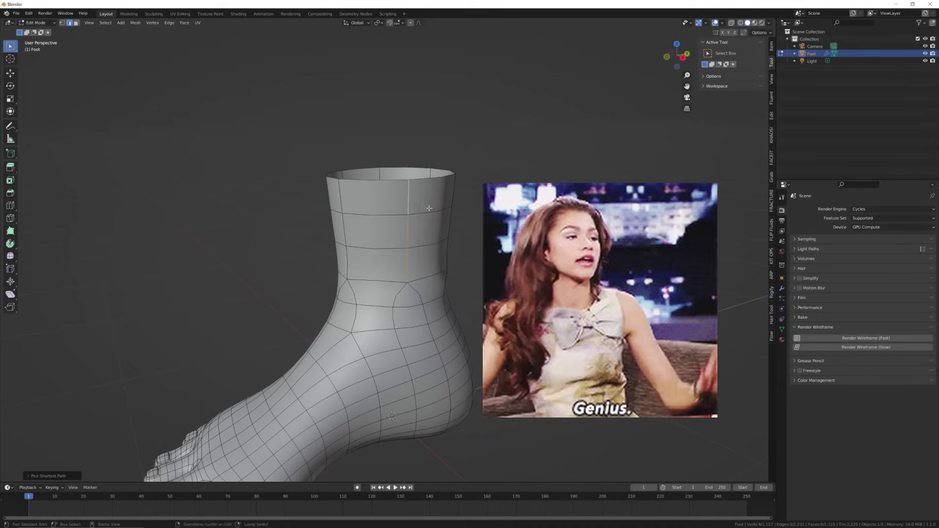
key("x")
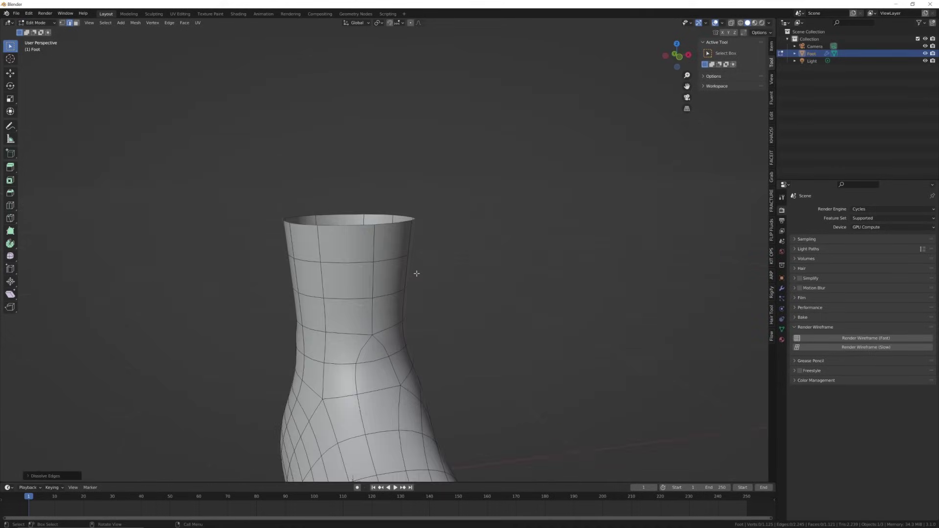
middle_click_drag(415, 273, 533, 299)
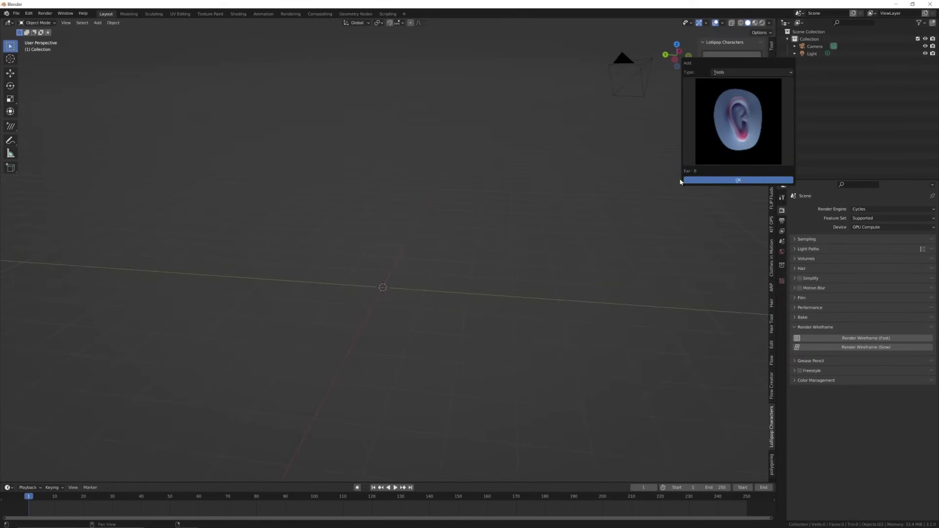
Add the ear asset from the Tools type and open its mesh in Edit Mode with vertex selection and nothing selected.
left_click(684, 180)
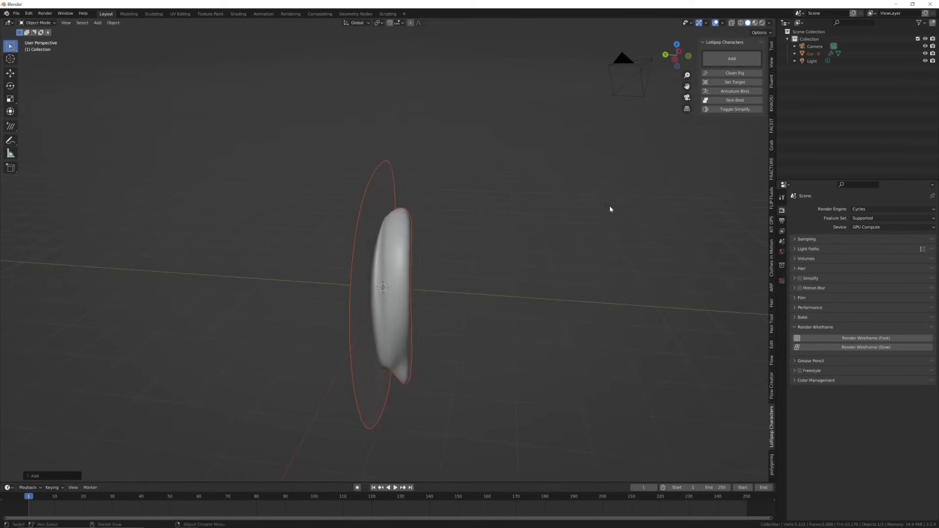
middle_click_drag(595, 207, 457, 221)
key("Tab")
key("alt+a")
key("1")
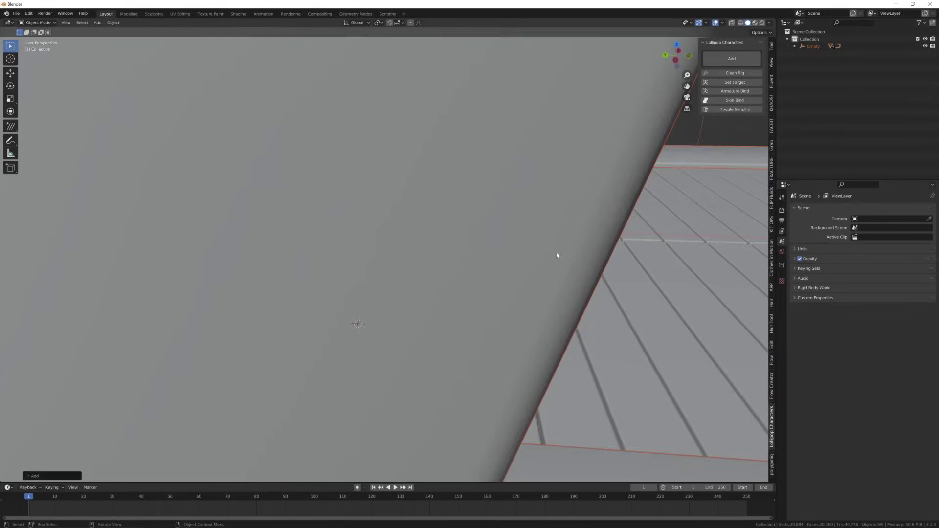
Move the selected treadmill geometry down along the Z axis and inspect the model up close from other angles.
scroll(556, 254, "down", 10)
left_click(540, 272)
middle_click_drag(541, 272, 391, 294)
scroll(389, 291, "down", 2)
key("g")
key("z")
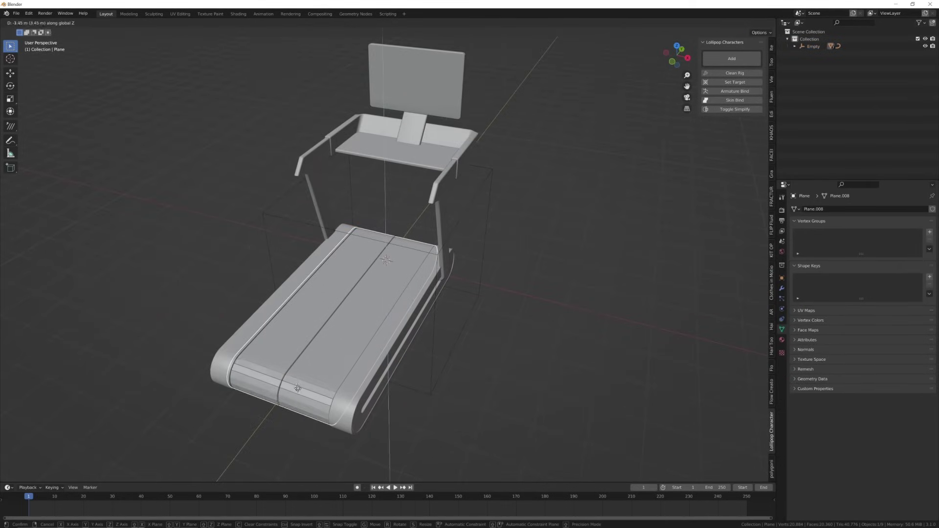
left_click(425, 207)
middle_click_drag(425, 207, 343, 366)
scroll(442, 350, "up", 4)
middle_click_drag(442, 350, 471, 287)
scroll(472, 287, "up", 3)
key("g")
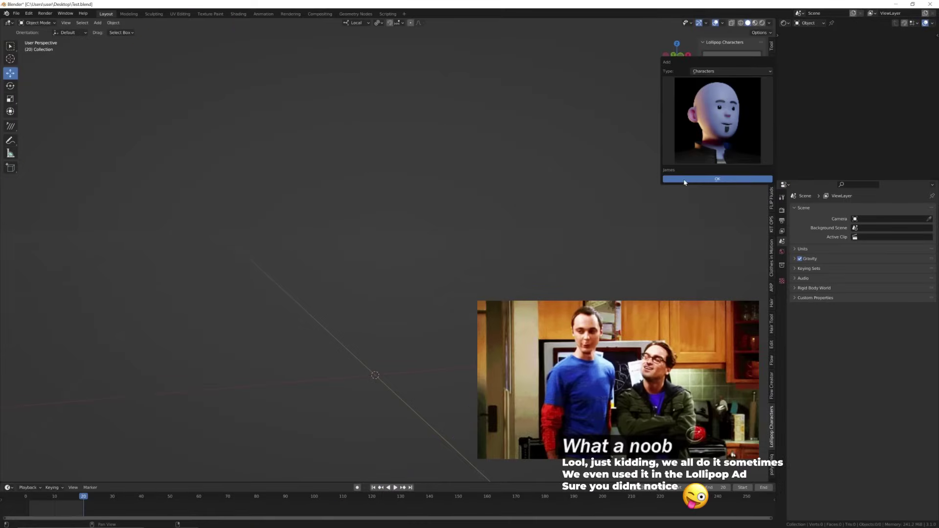
Add the James character from the Characters type to the empty scene.
left_click(683, 180)
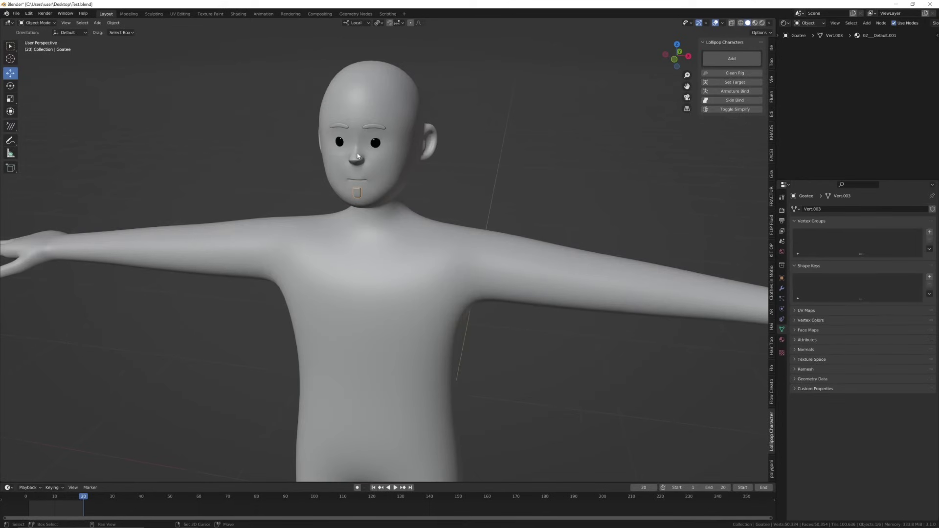
Add the James body, eyes and eyebrows to the selection alongside the goatee.
left_click(358, 154)
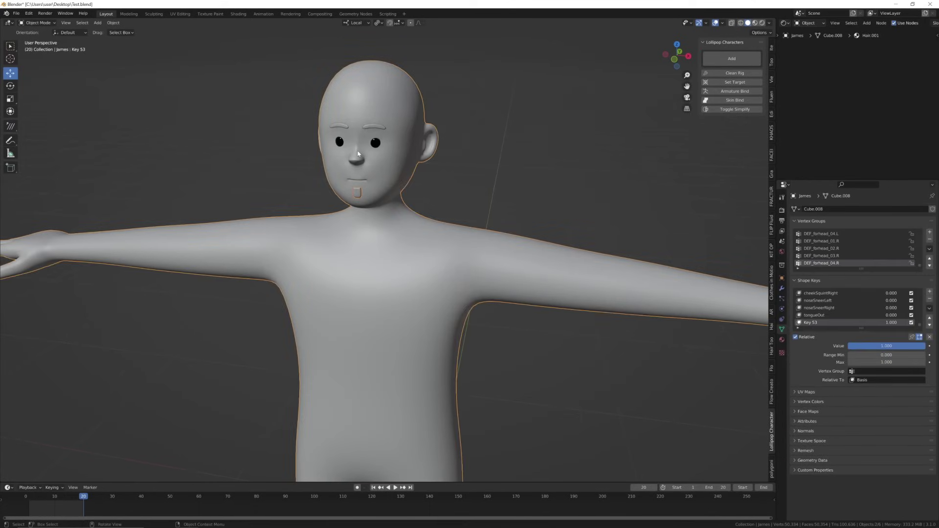
left_click(376, 147)
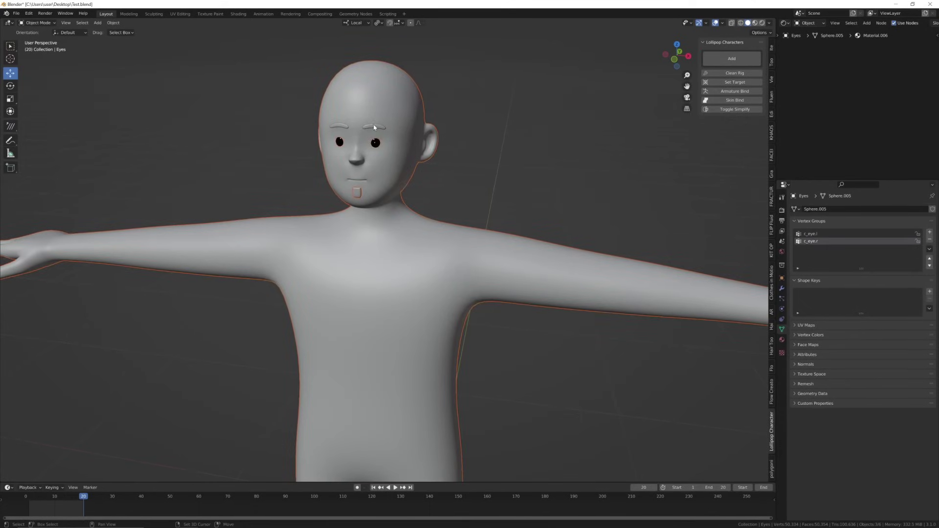
left_click(374, 127)
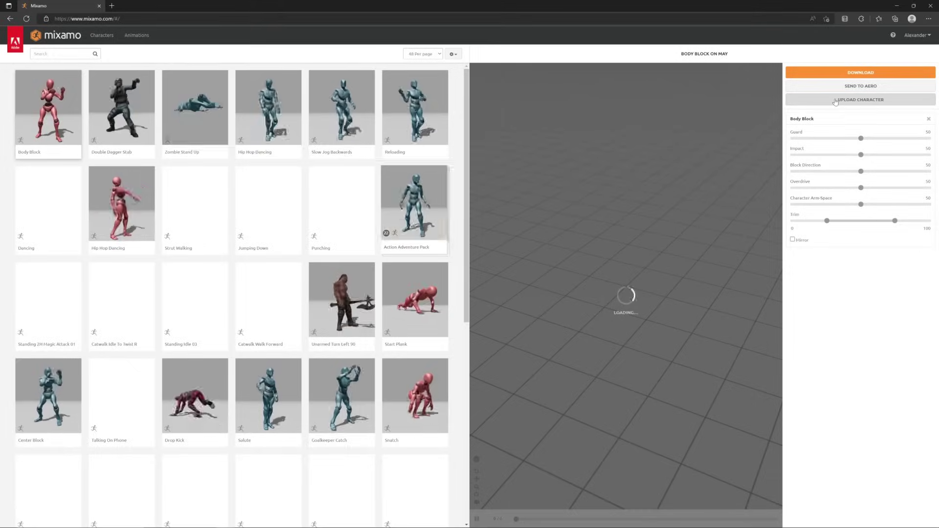
Switch to Mixamo, upload the character model and start its auto-rigging with the Standard Skeleton (65) and symmetric markers.
left_click(835, 100)
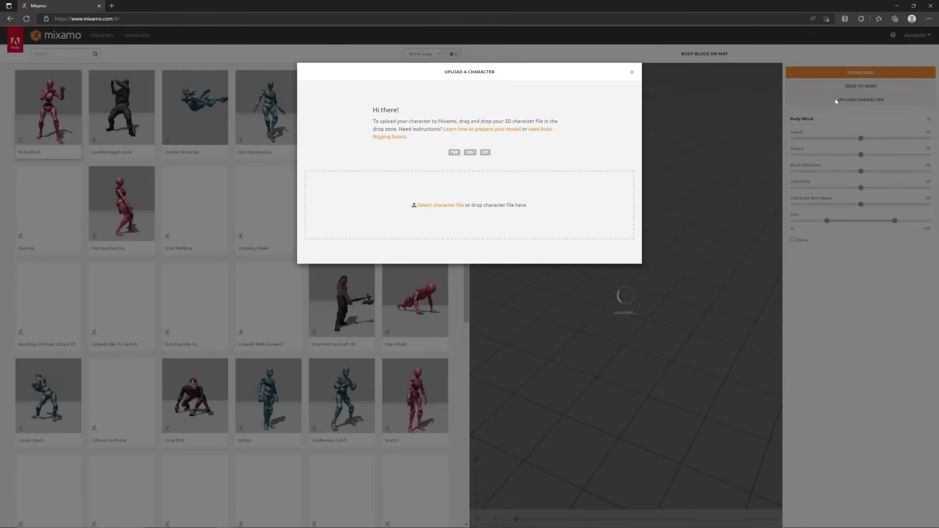
left_click(440, 205)
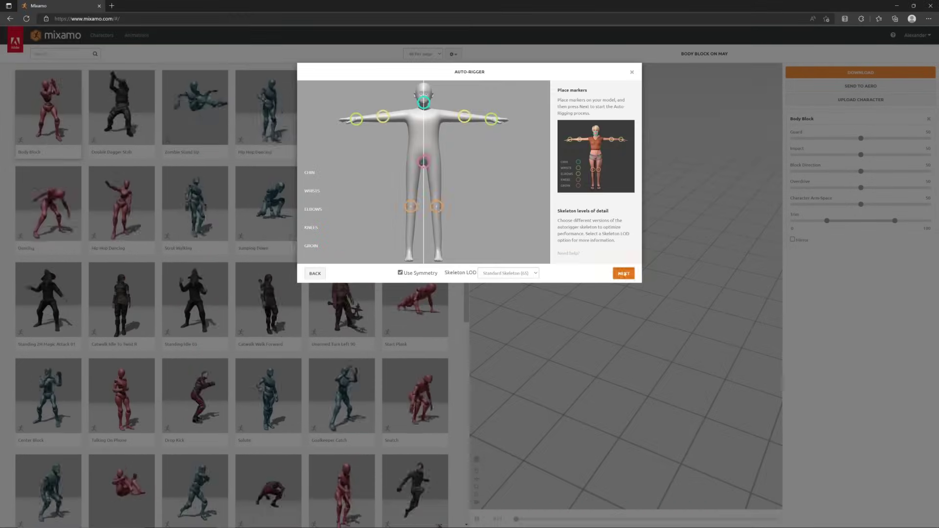
left_click(623, 273)
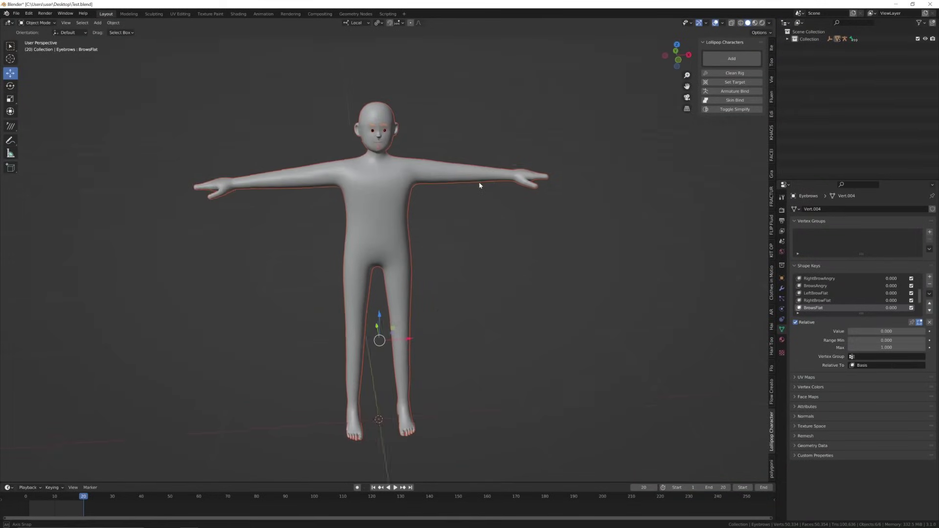
Switch back to Blender, delete the James character and import the animated Mixamo character into the empty scene.
middle_click_drag(479, 185, 498, 183)
key("Delete")
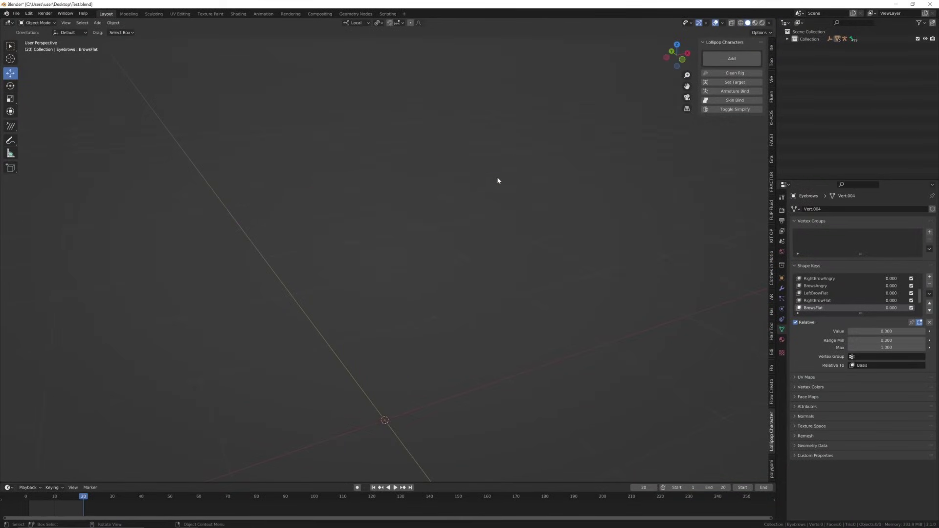
left_click(16, 13)
left_click(112, 165)
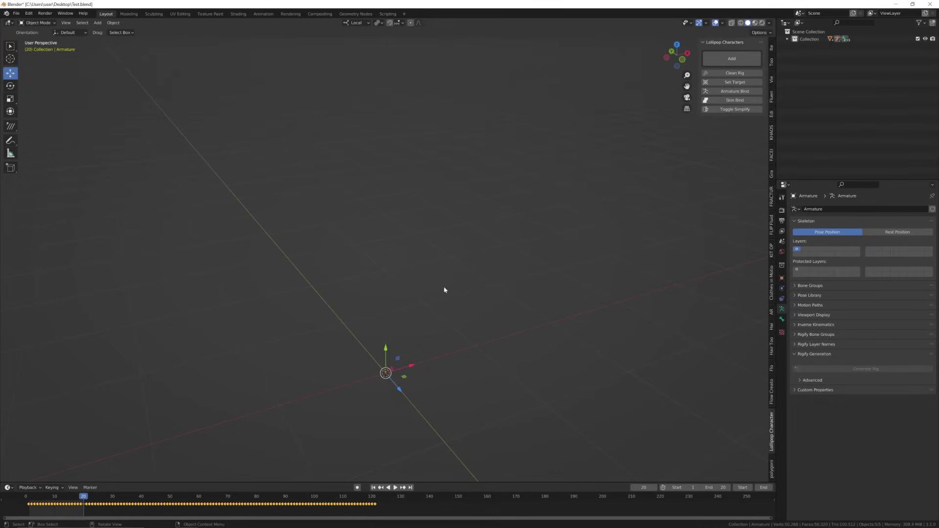
scroll(471, 313, "up", 2)
scroll(472, 311, "down", 4)
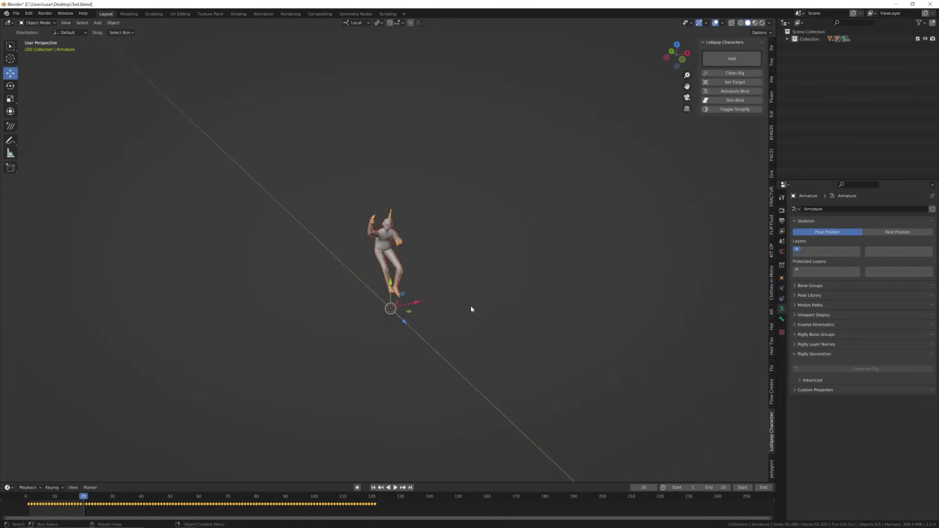
scroll(400, 200, "up", 3)
Set the imported armature's scale to 1 on all axes, with solid shading and the reference cube removed.
key("ctrl+z")
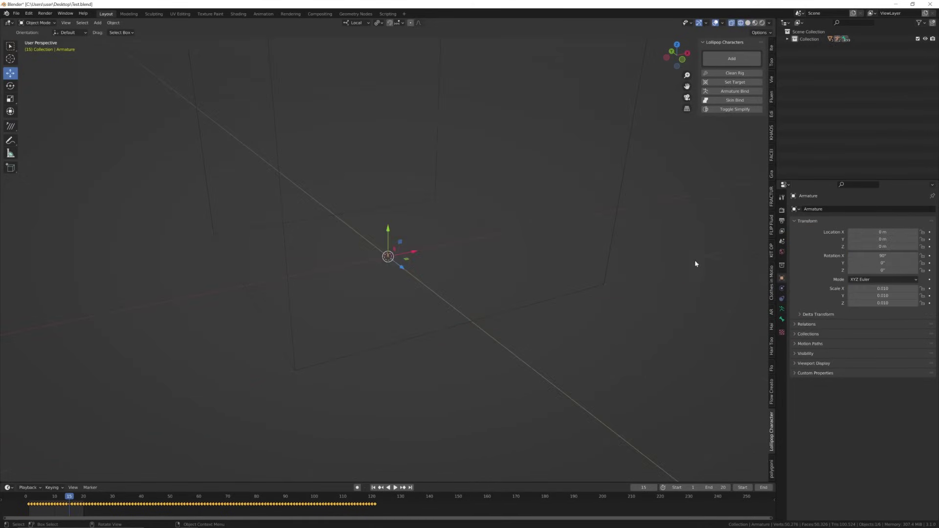
left_click_drag(880, 289, 880, 303)
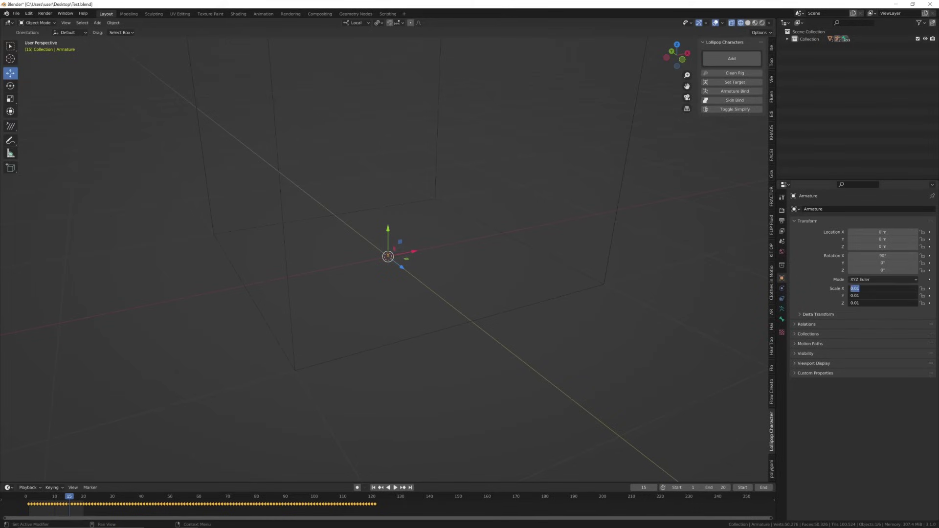
type("1")
key("Return")
key("z")
left_click(624, 245)
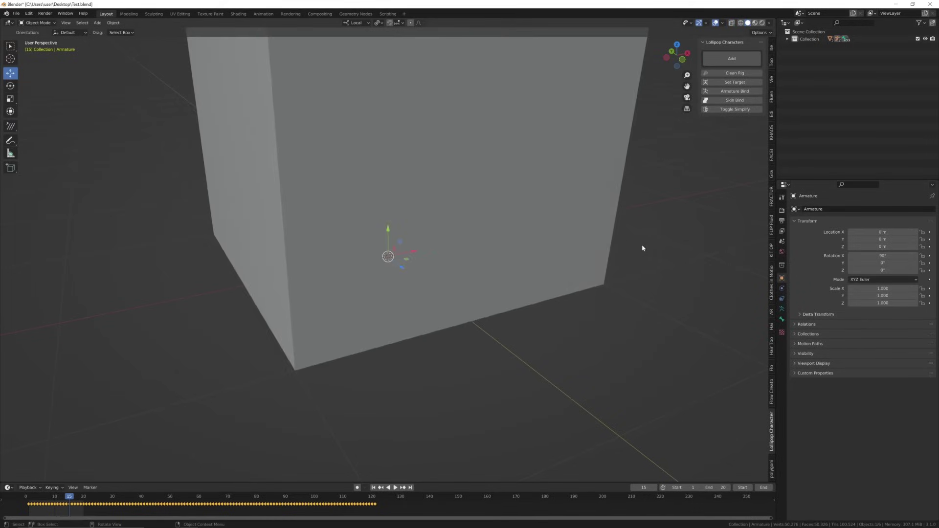
key("F3")
left_click(543, 236)
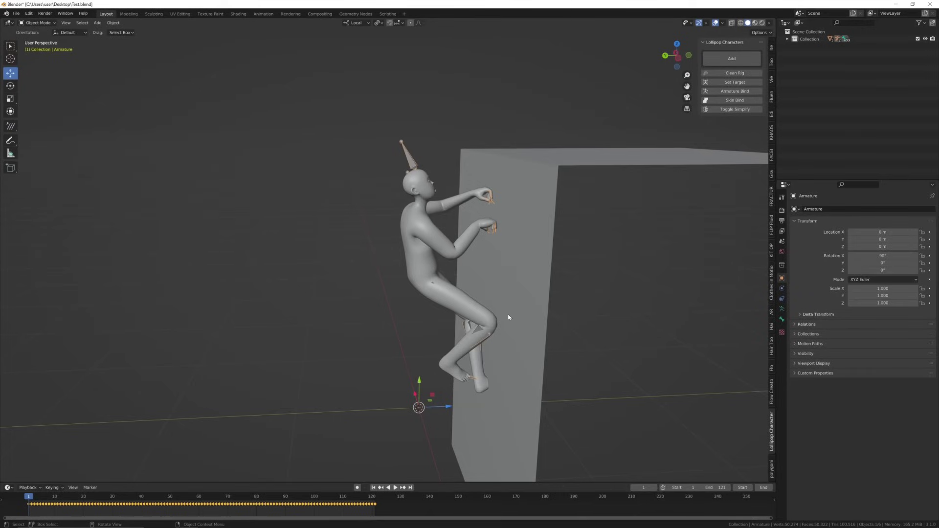
key("ctrl+z")
middle_click_drag(509, 317, 363, 163)
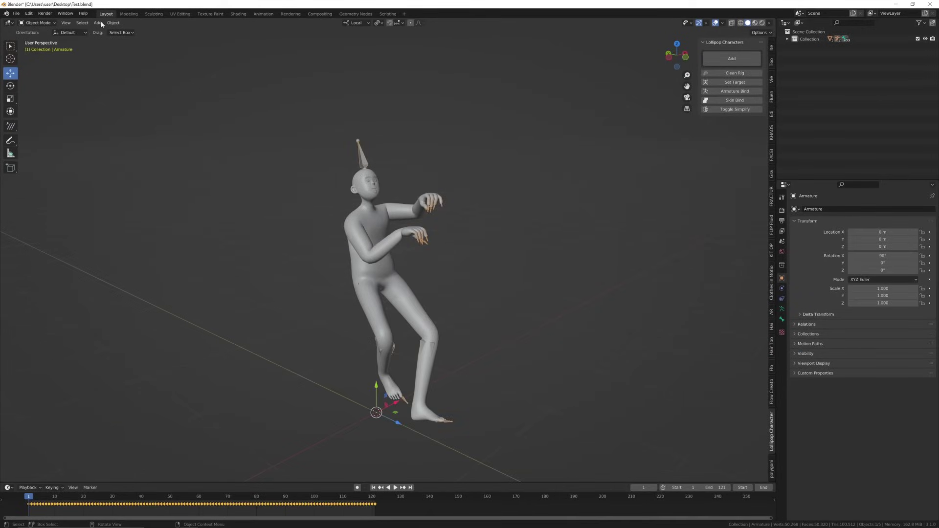
Put the armature in Pose Mode with wireframe shading and shift all animation keyframes about 20 frames later.
left_click(37, 22)
left_click(35, 47)
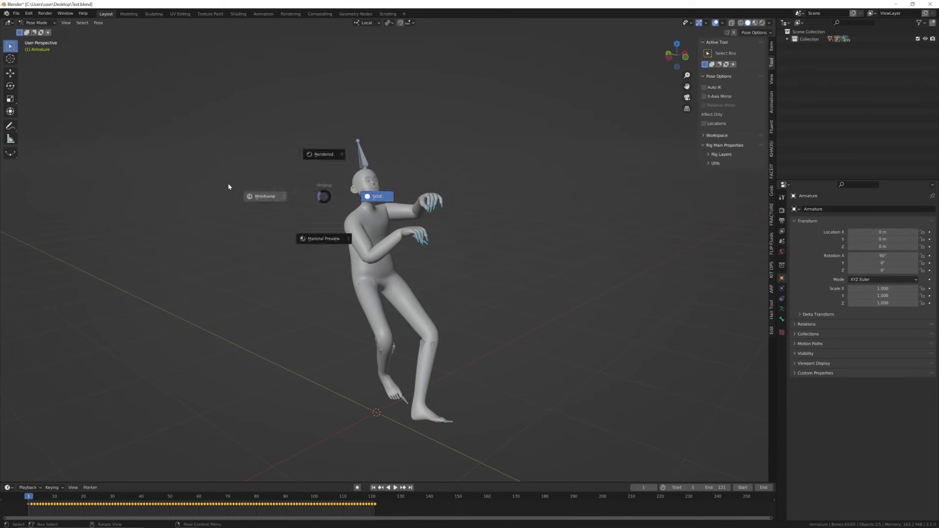
key("shift+z")
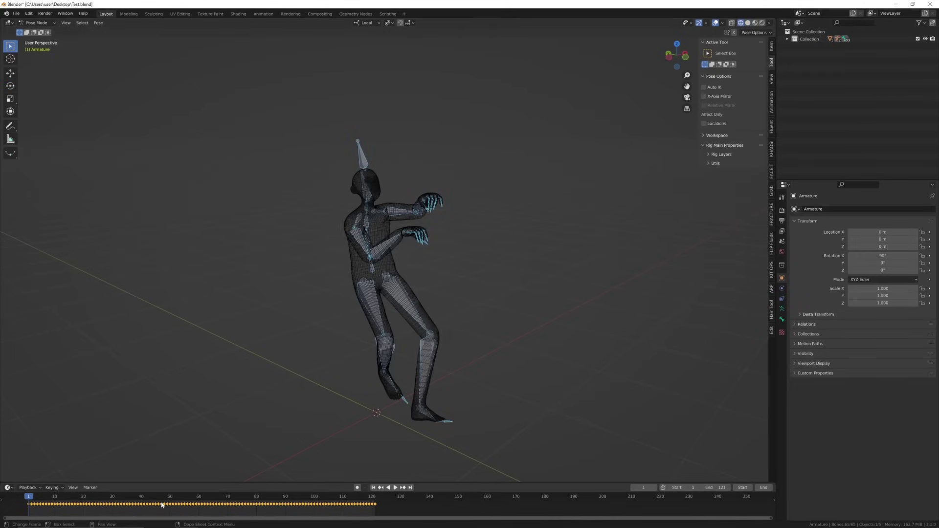
key("g")
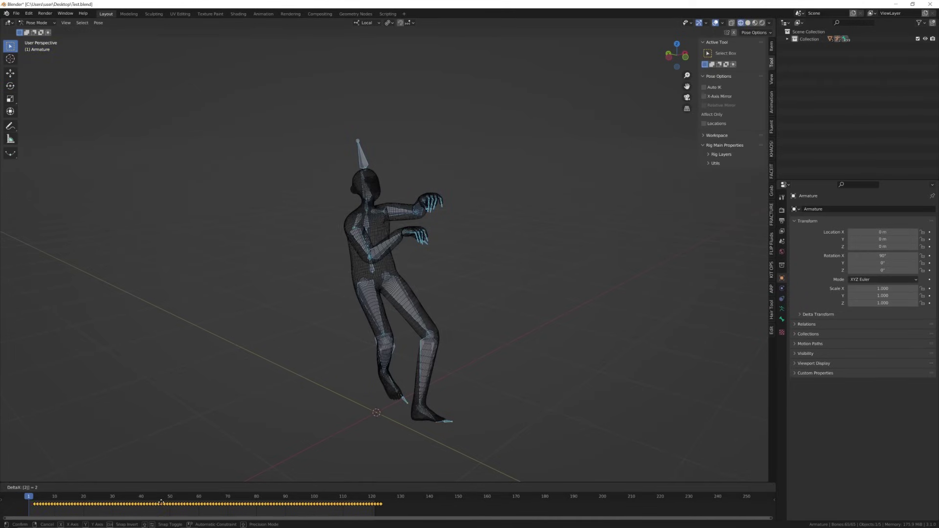
key("Return")
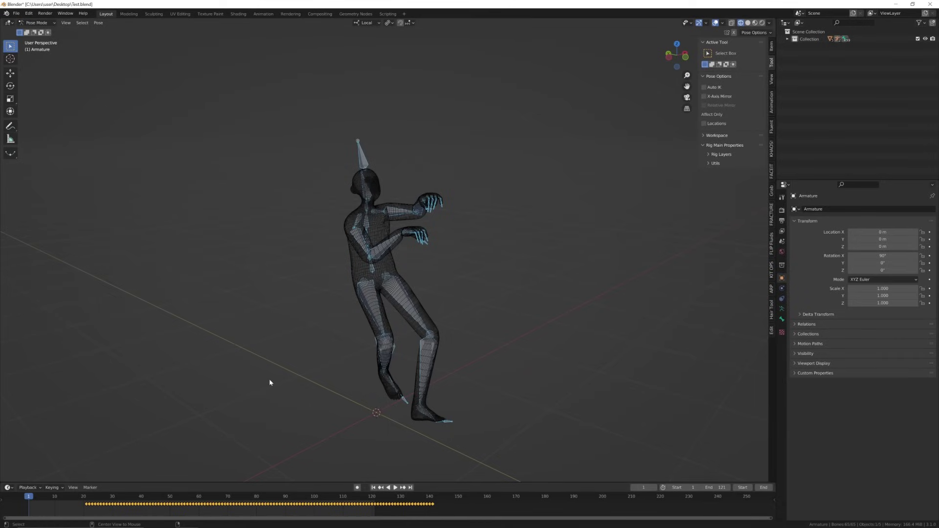
Clear the location and rotation of all bones, keyframe the T-pose at frame 1 and return to Object Mode.
key("alt+g")
key("alt+r")
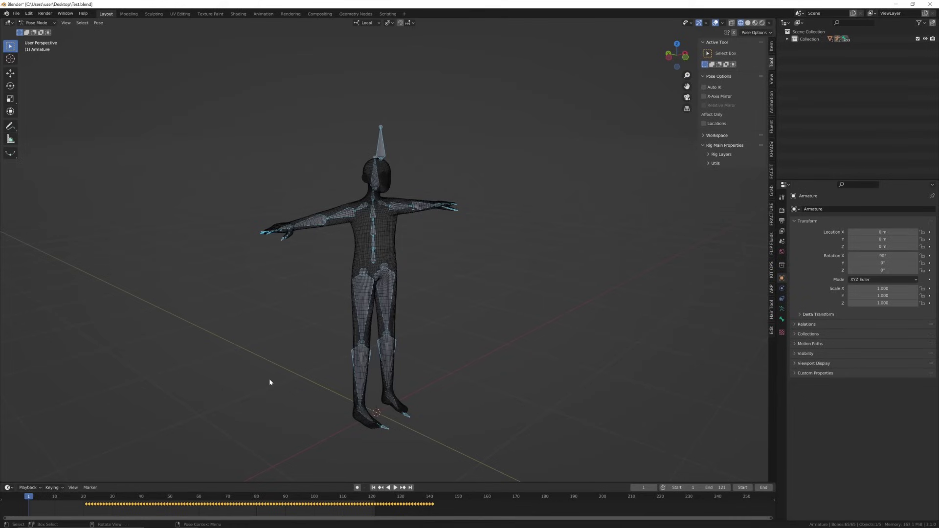
key("i")
left_click(269, 379)
key("ctrl+Tab")
left_click(210, 377)
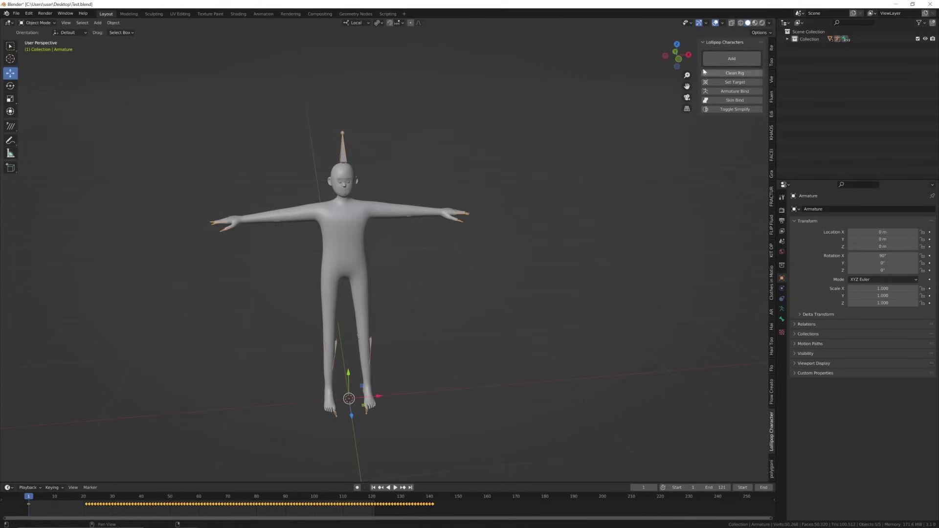
Add the James - Jacket asset from the Wardrobe type.
left_click(718, 60)
left_click(724, 68)
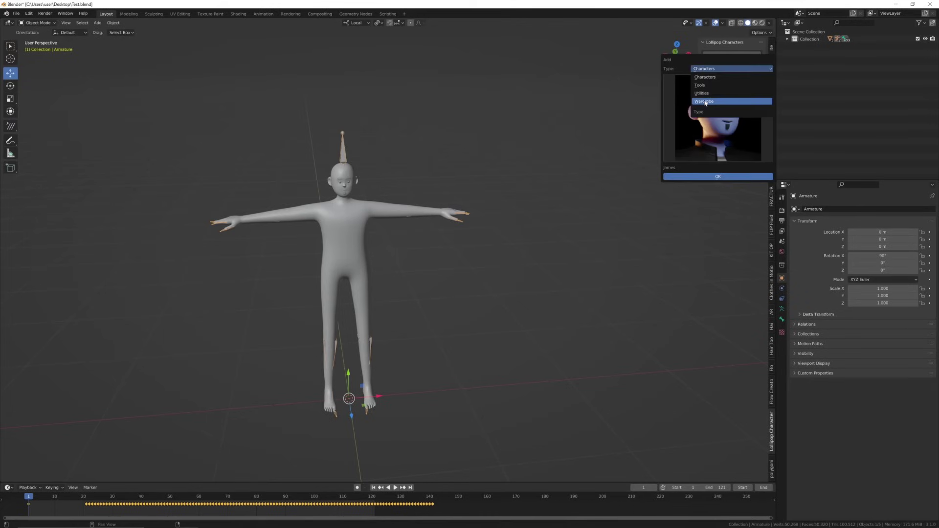
left_click(705, 100)
left_click(705, 101)
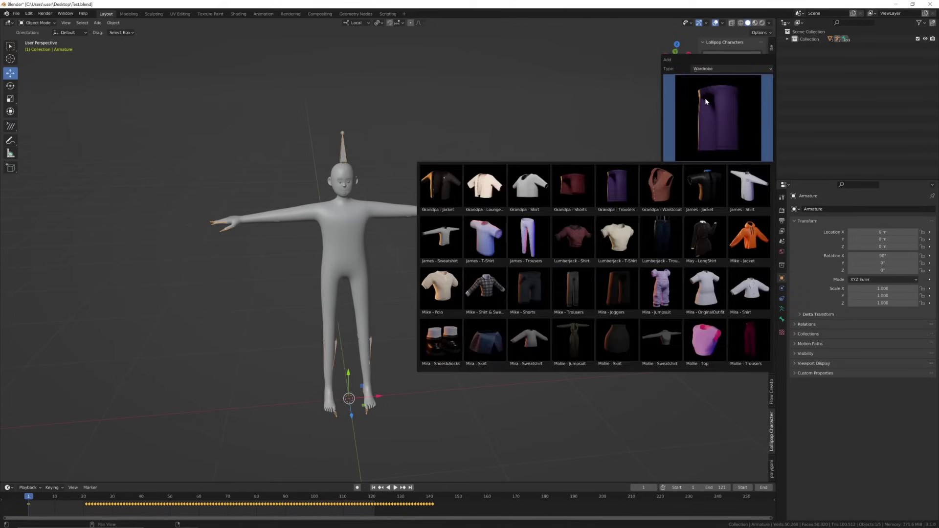
left_click(709, 186)
left_click(718, 176)
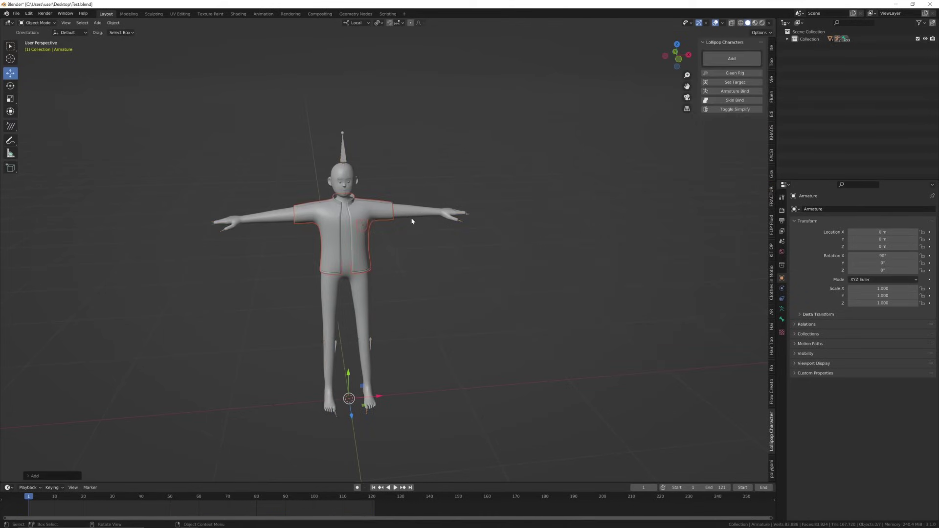
Select the James jacket and skin bind it to the character.
scroll(400, 218, "up", 6)
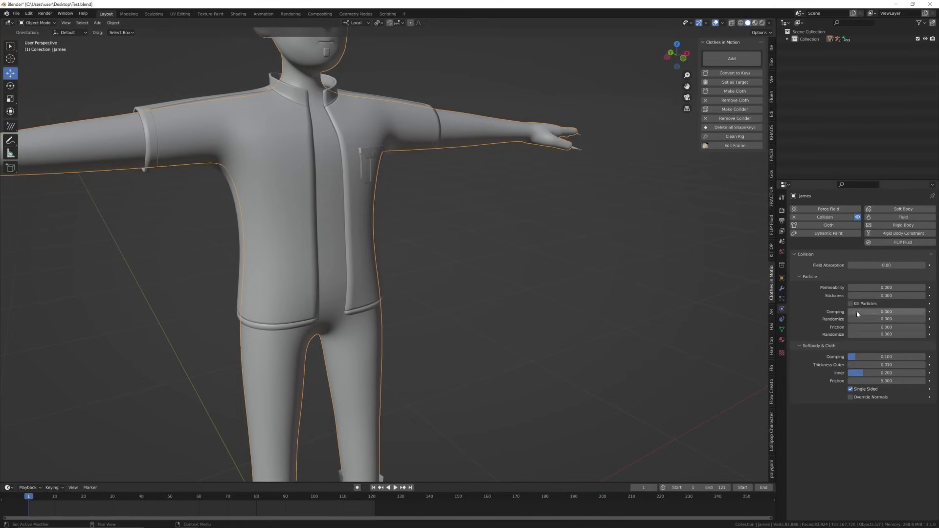
scroll(406, 236, "down", 3)
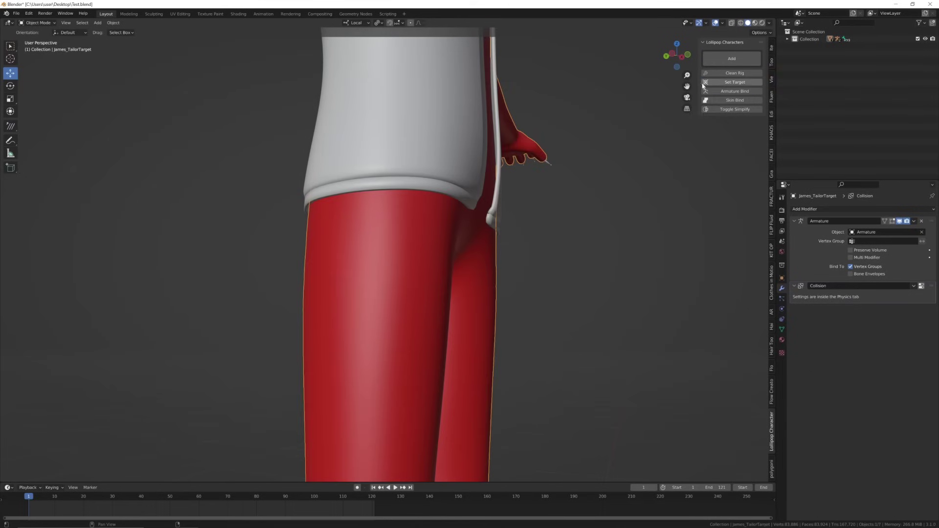
left_click(423, 129)
left_click(721, 100)
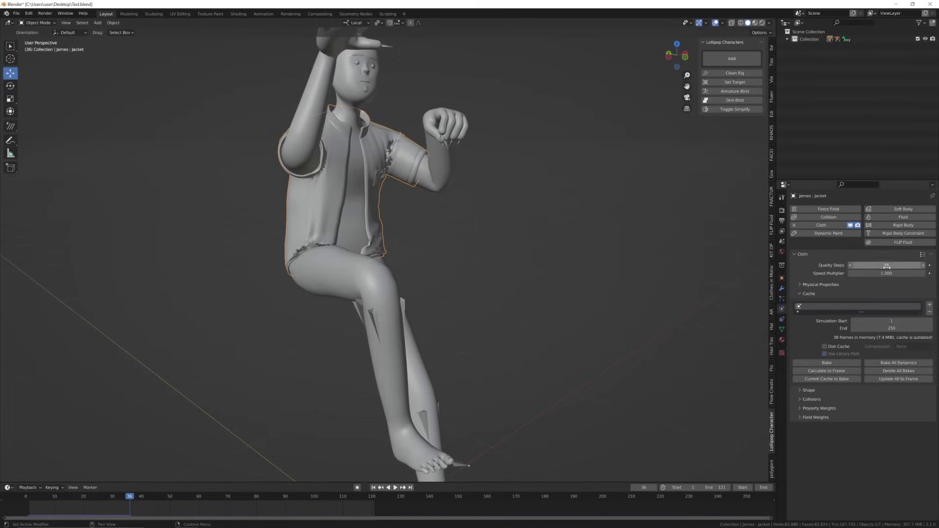
Open the jacket's cloth Quality Steps for editing, and place its Smooth modifier directly below Cloth with Repeat 7.
left_click(886, 265)
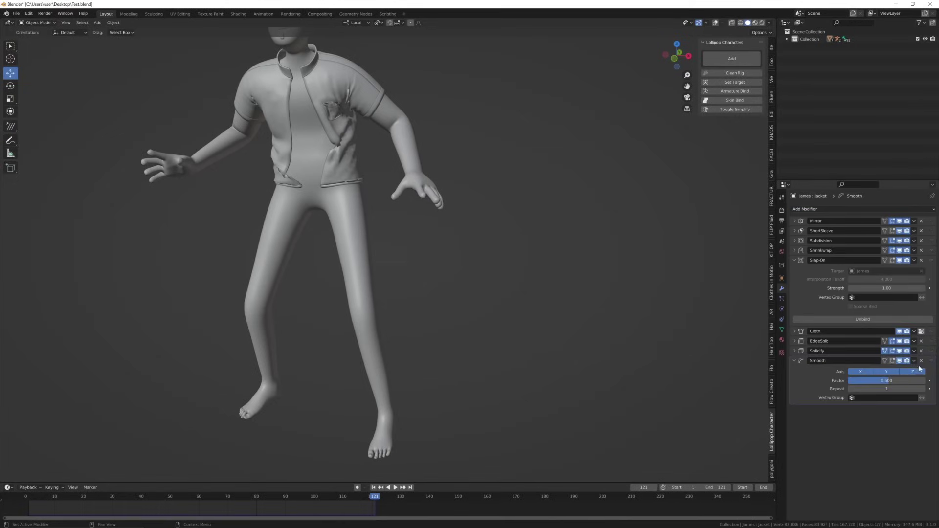
left_click_drag(931, 360, 931, 341)
left_click(852, 369)
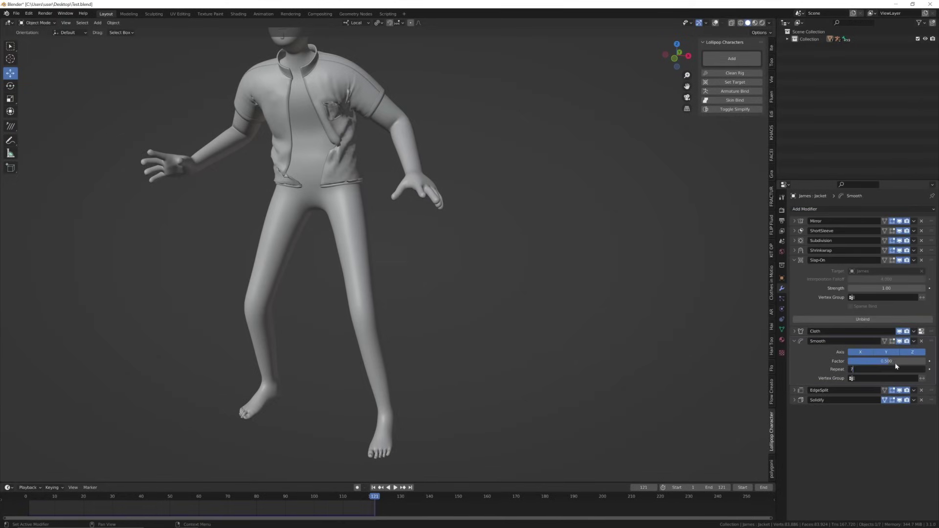
type("7")
key("Return")
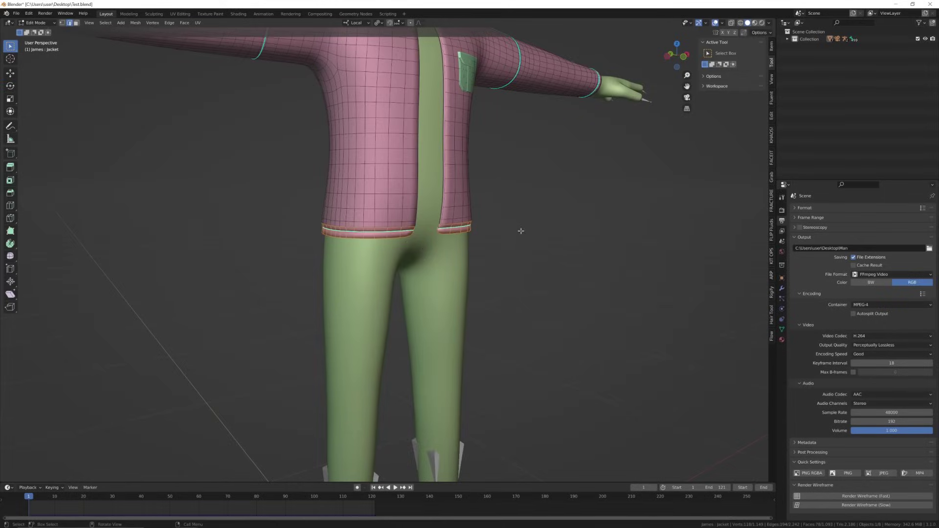
Deselect the jacket's collar vertices and remove the selected hem vertices from the Wrap & Pins vertex group.
scroll(518, 228, "down", 5)
left_click(781, 329)
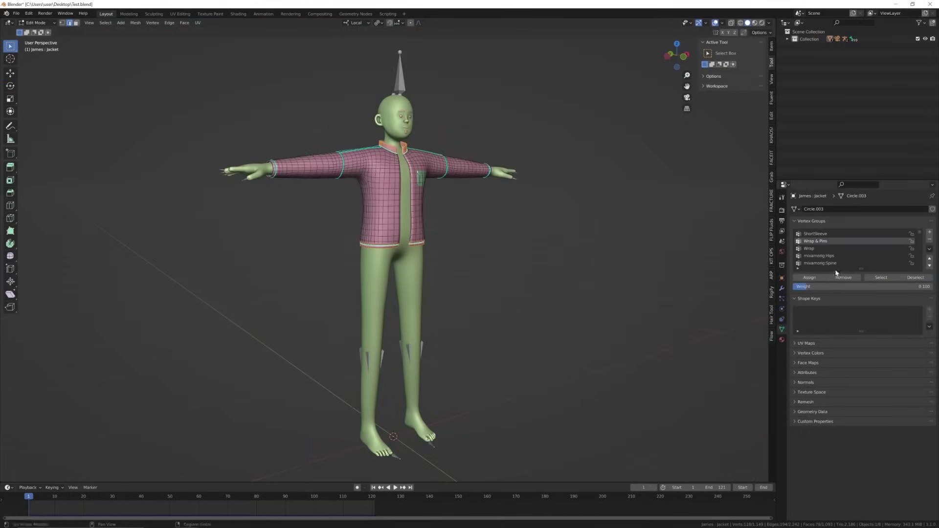
key("shift+z")
scroll(397, 140, "up", 2)
key("1")
key("c")
middle_click_drag(397, 140, 398, 102)
right_click(398, 103)
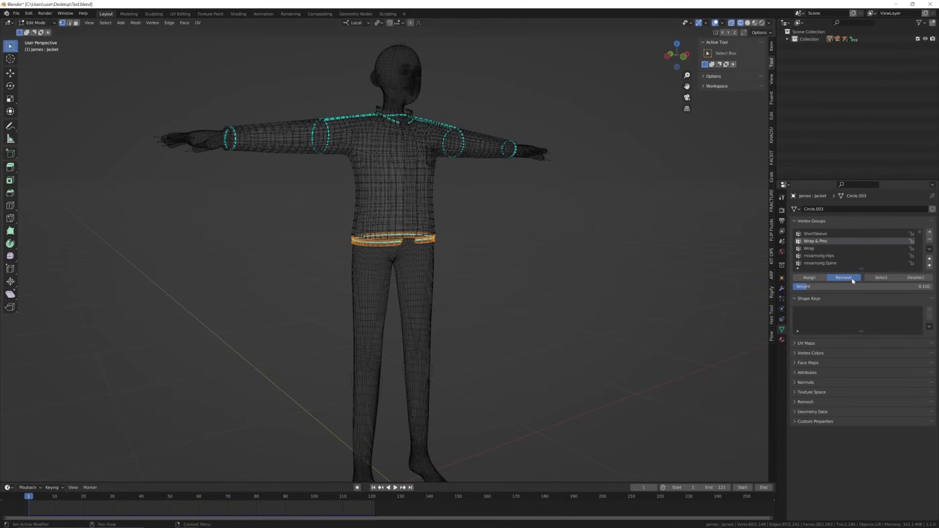
Return to solid shading and bake the jacket's cloth simulation.
key("shift+z")
key("p")
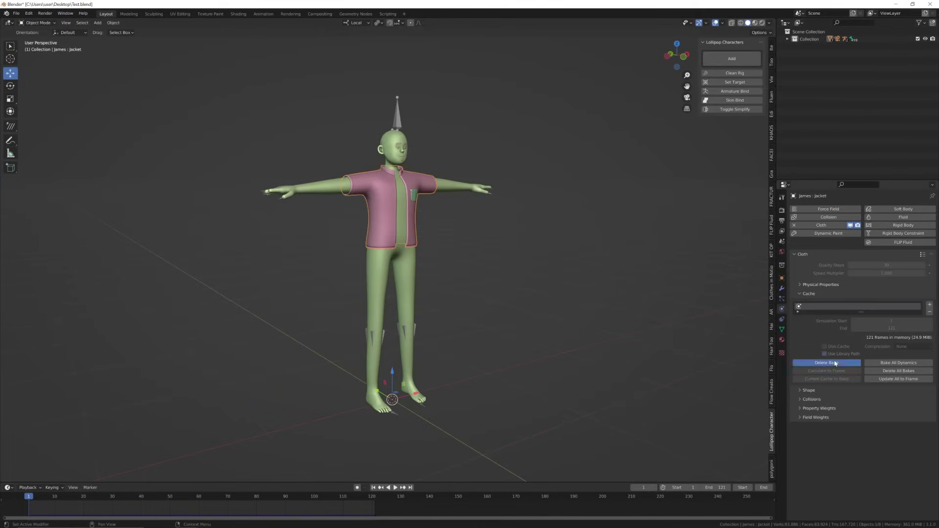
left_click(834, 363)
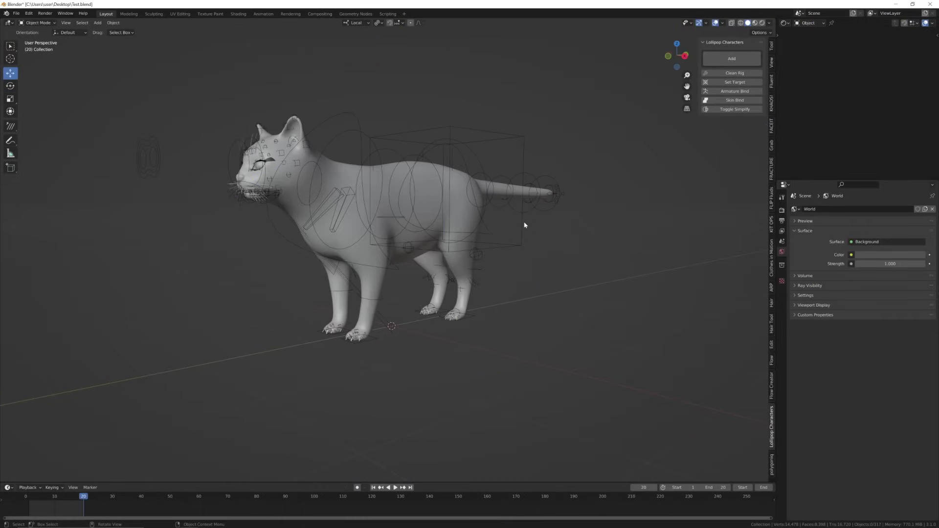
Select the cat rig and scale it down in Object Mode.
left_click(524, 225)
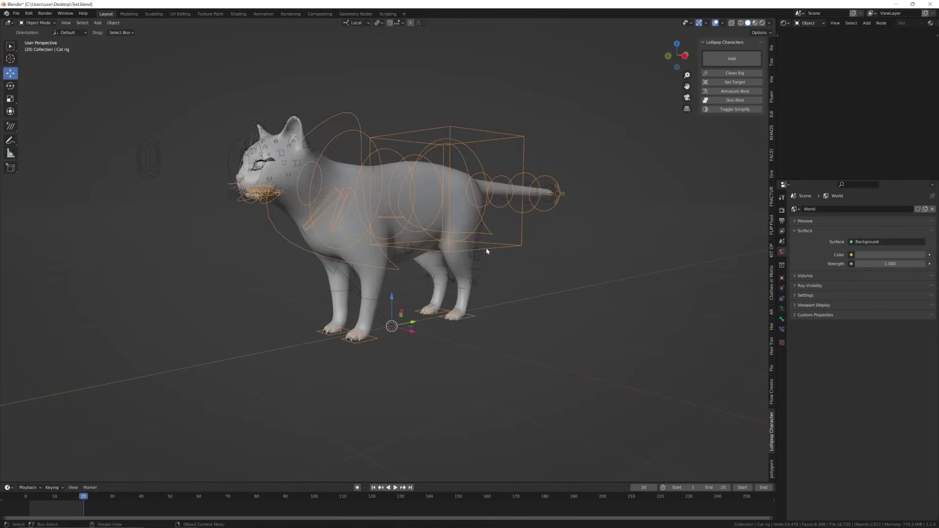
key("s")
left_click(500, 229)
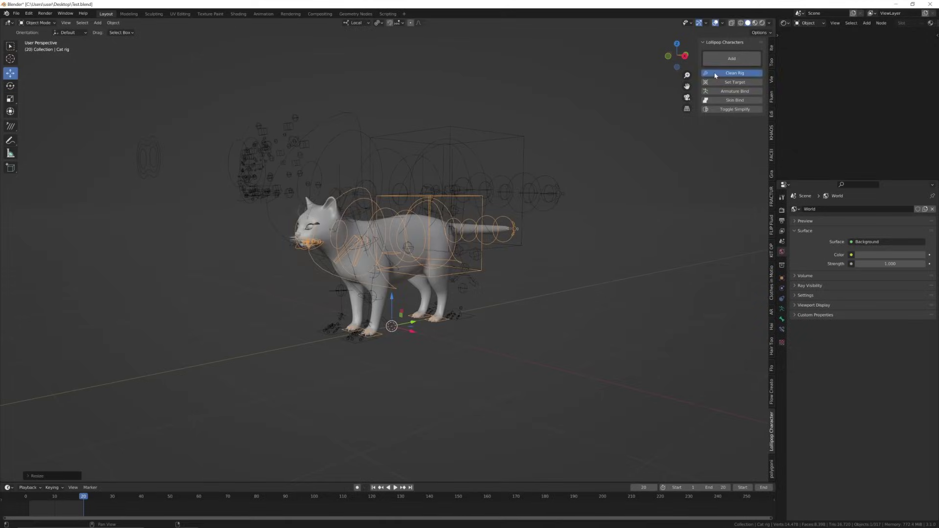
Clean the cat rig's helper objects with Clean Rig and scale the rig again.
left_click(714, 73)
left_click(433, 201)
key("s")
left_click(431, 306)
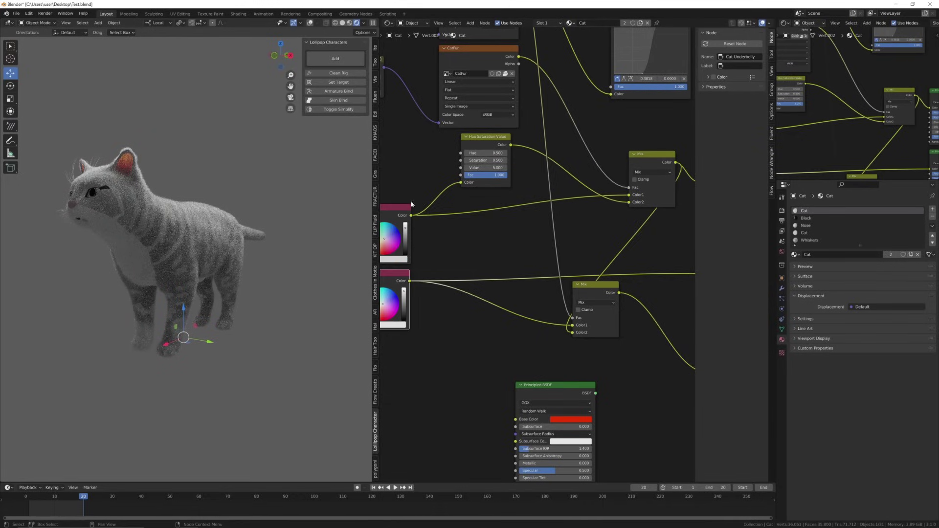
Duplicate the cat material's upper RGB node, place the copy above it and connect its colour to the upper Mix node's Color2.
left_click(408, 209)
middle_click_drag(408, 208, 447, 208)
key("g")
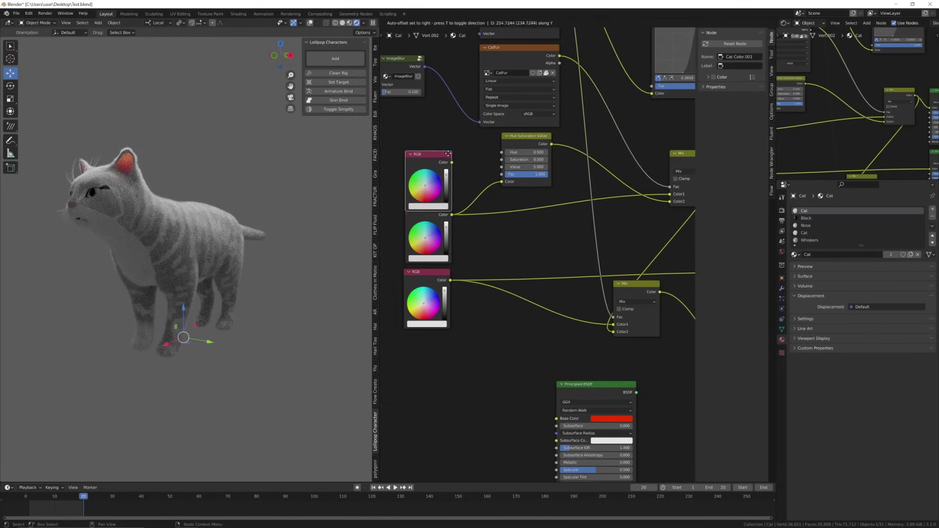
left_click(452, 152)
left_click_drag(440, 152, 456, 150)
left_click_drag(635, 186, 675, 205)
key("Escape")
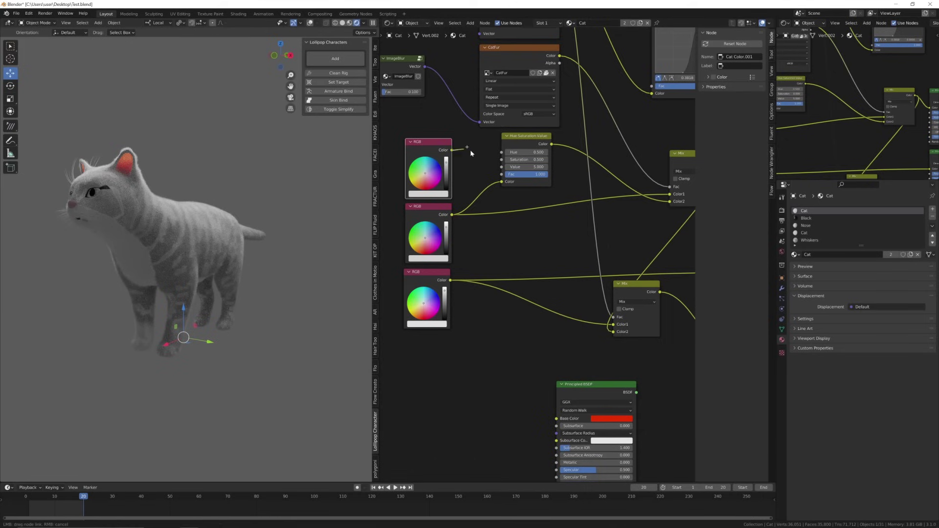
left_click_drag(672, 202, 670, 201)
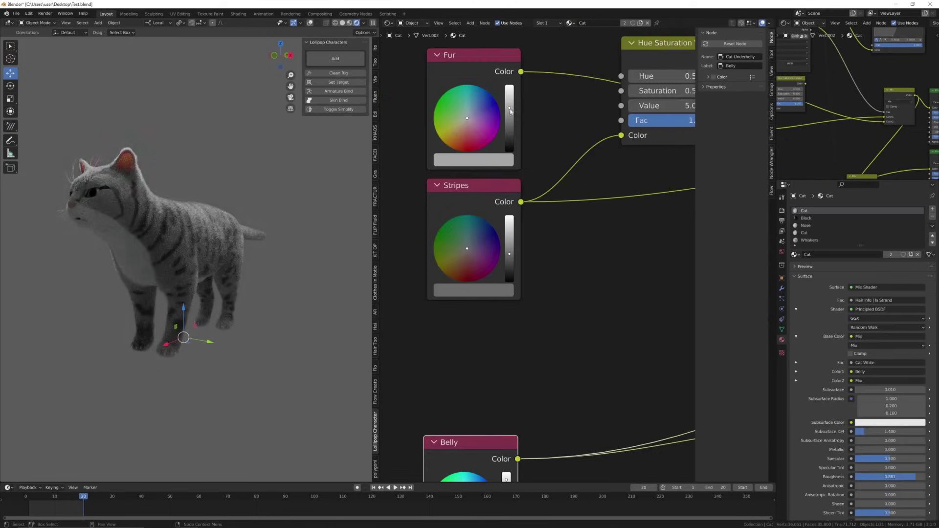
Select the area light above the cat and move it.
middle_click_drag(196, 127, 225, 124)
scroll(218, 112, "down", 3)
left_click(224, 125)
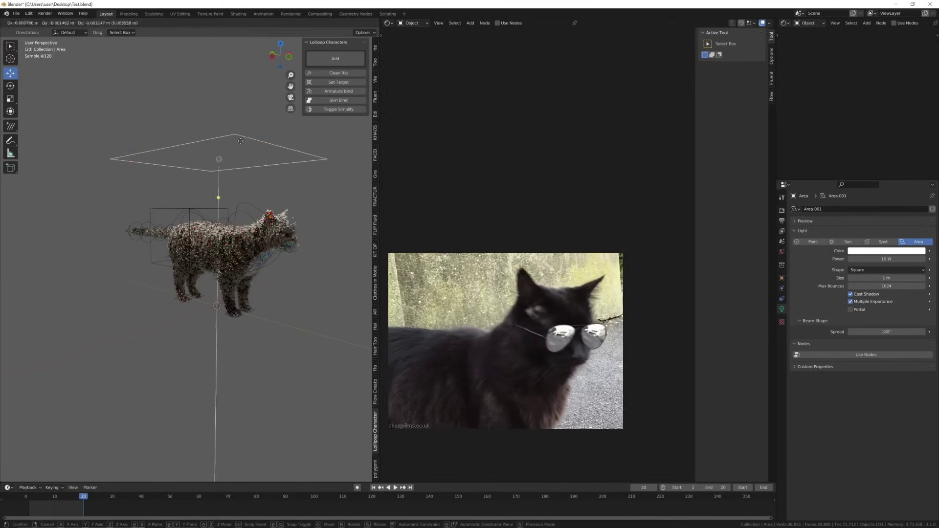